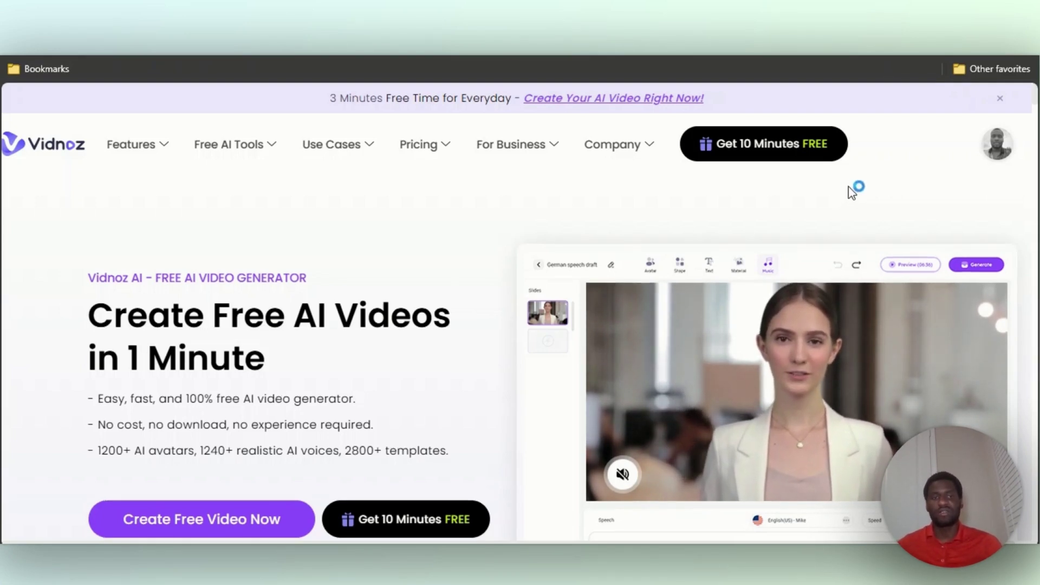
# Step: Open the Avatars library from the dashboard sidebar
pyautogui.scroll(-1, 852, 191)
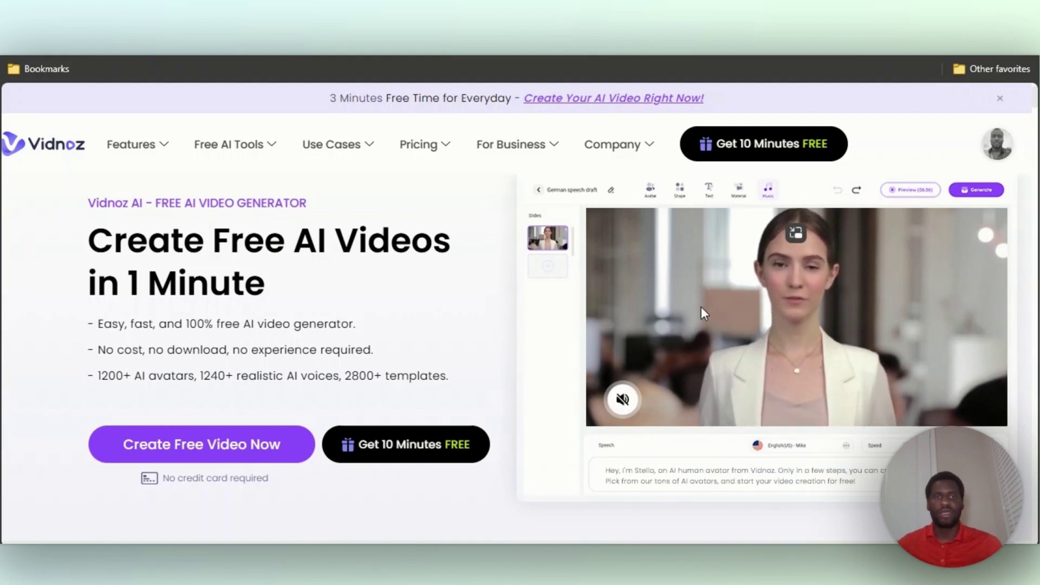
pyautogui.scroll(-1, 509, 354)
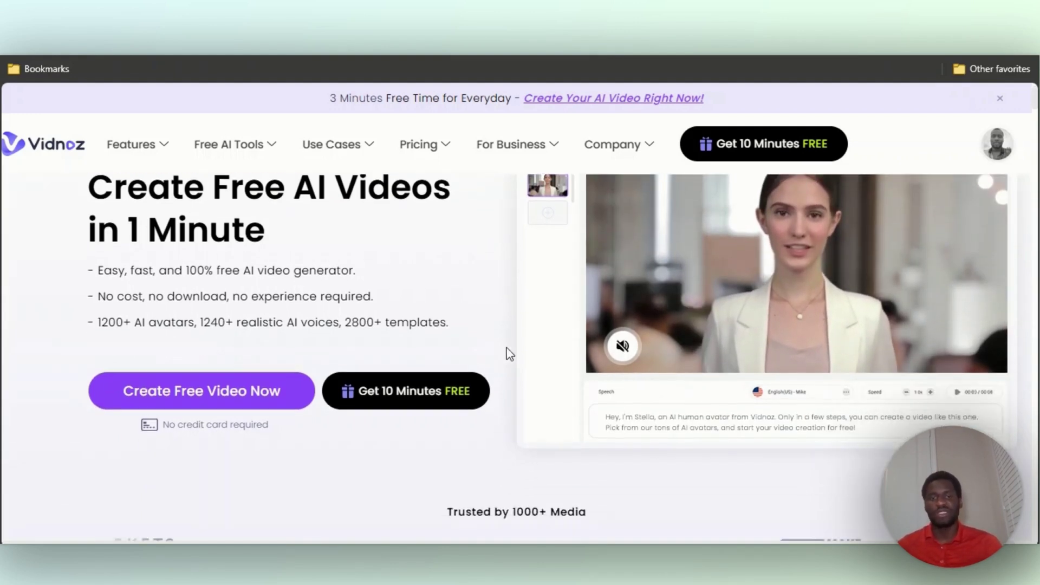
pyautogui.scroll(-10, 553, 334)
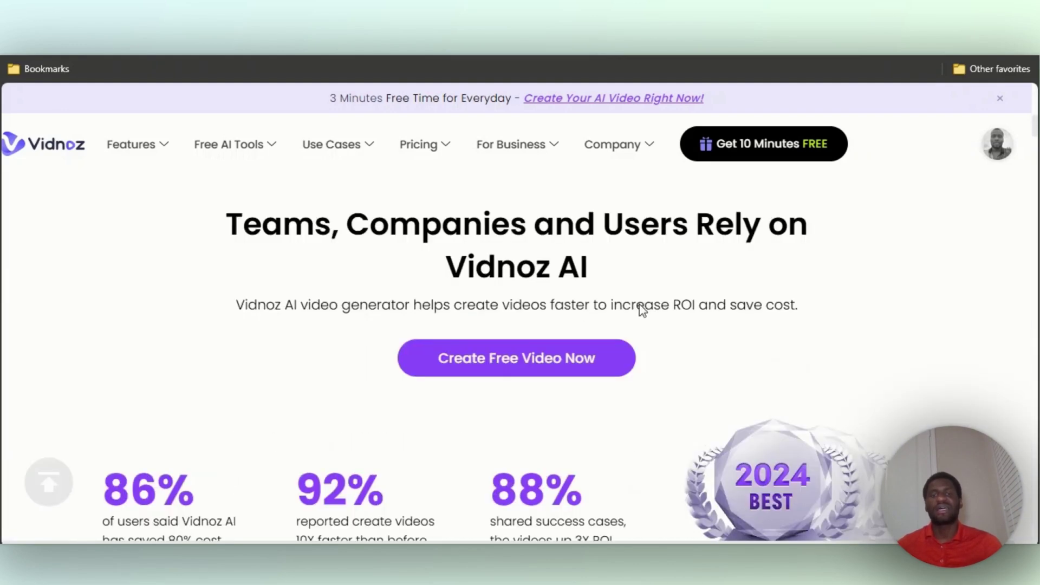
pyautogui.scroll(-5, 872, 314)
pyautogui.scroll(16, 872, 314)
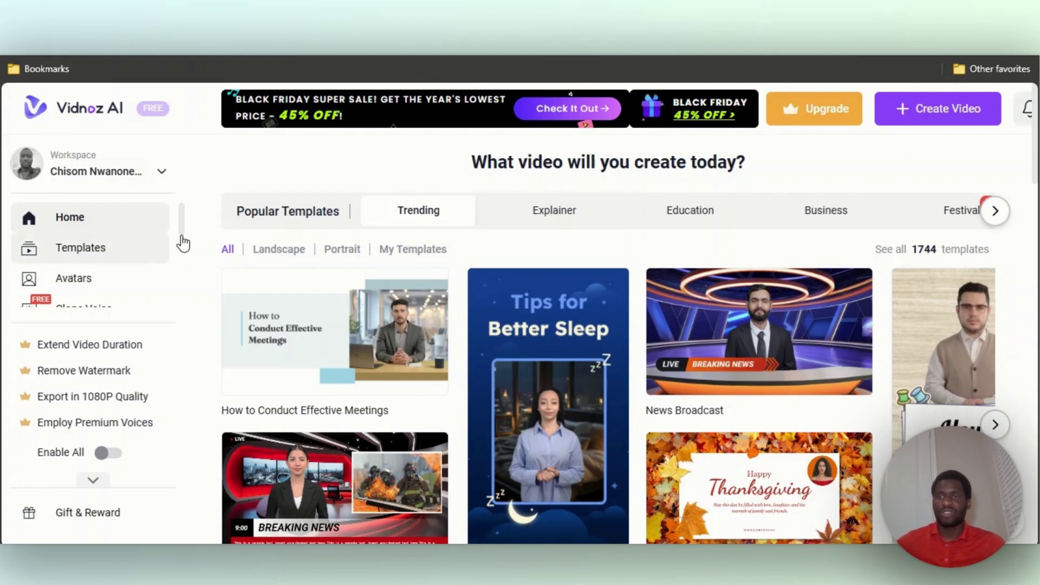
pyautogui.click(93, 286)
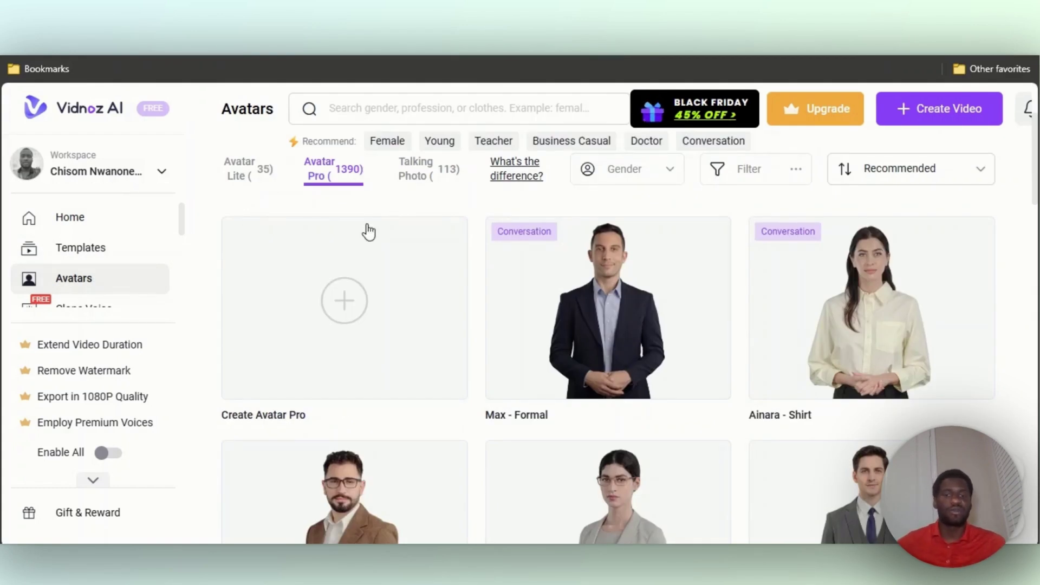
# Step: Scroll the Avatar Pro grid down to the Zion - Suit Profile card
pyautogui.scroll(-7, 879, 371)
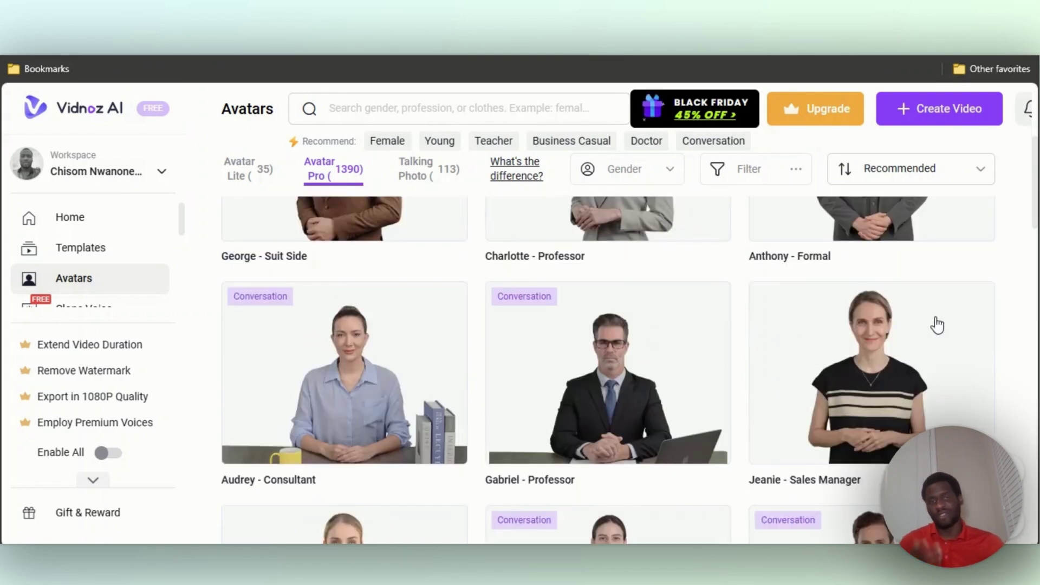
pyautogui.scroll(-8, 608, 370)
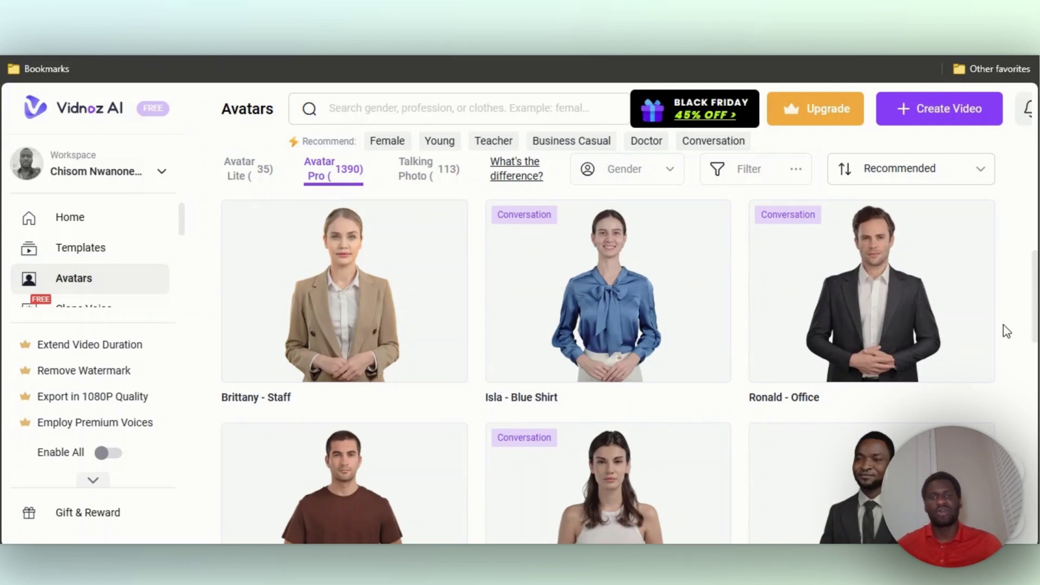
pyautogui.scroll(3, 998, 331)
pyautogui.scroll(-7, 943, 325)
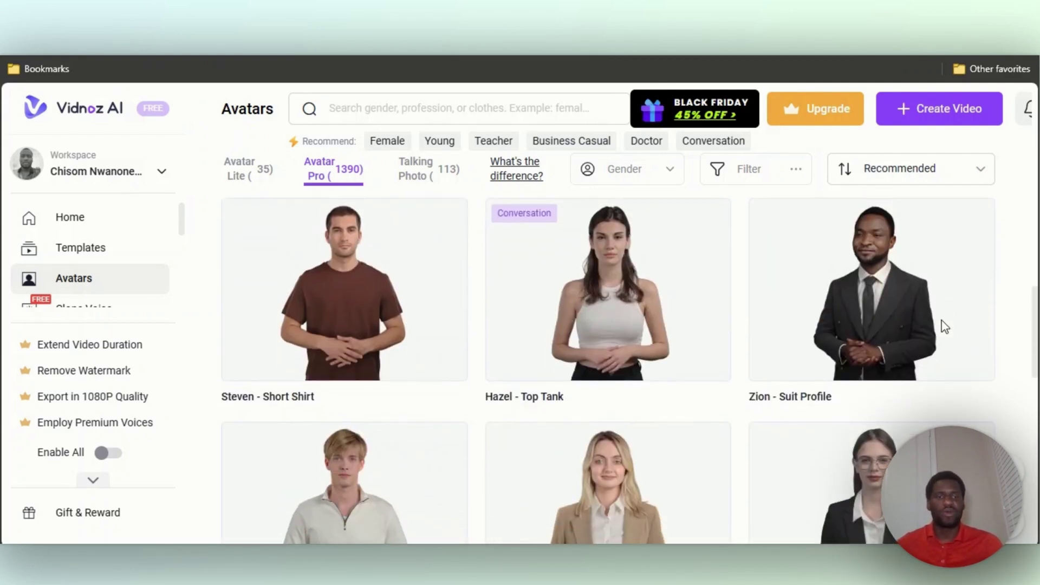
pyautogui.moveTo(874, 319)
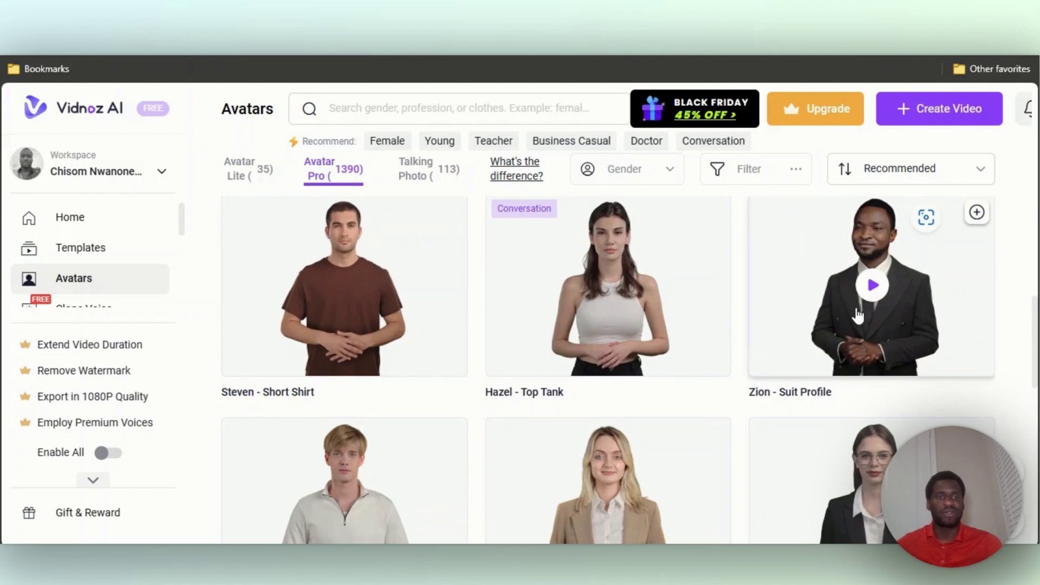
# Step: Open the Zion - Suit Profile avatar's preview and pause its sample video
pyautogui.click(960, 311)
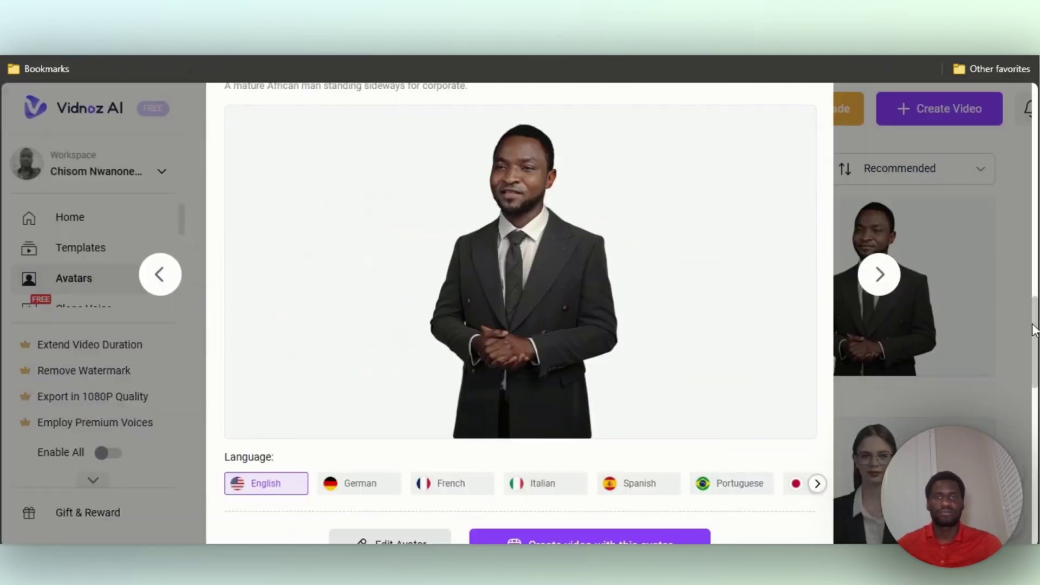
pyautogui.moveTo(570, 355)
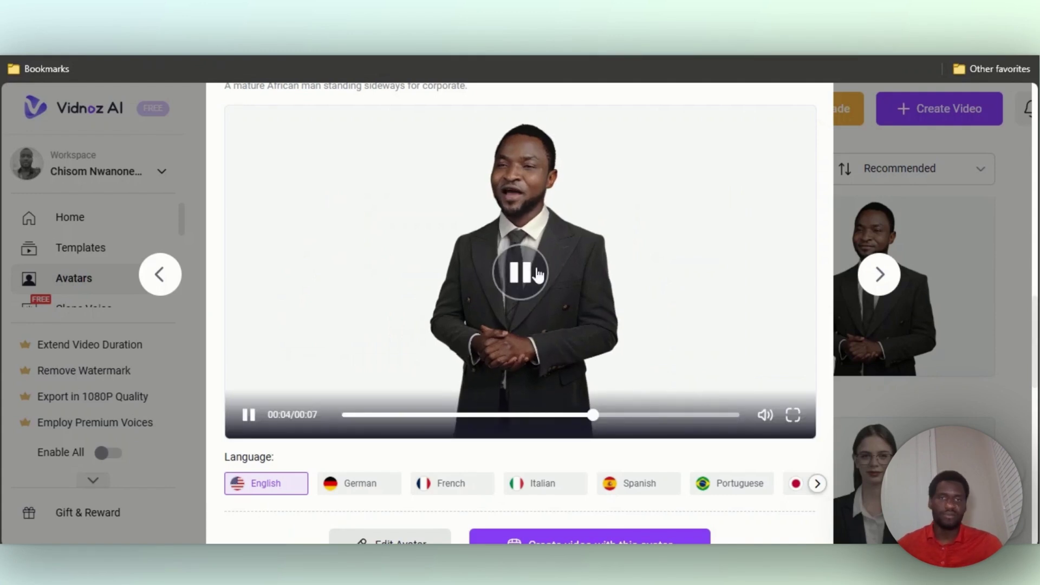
pyautogui.click(522, 279)
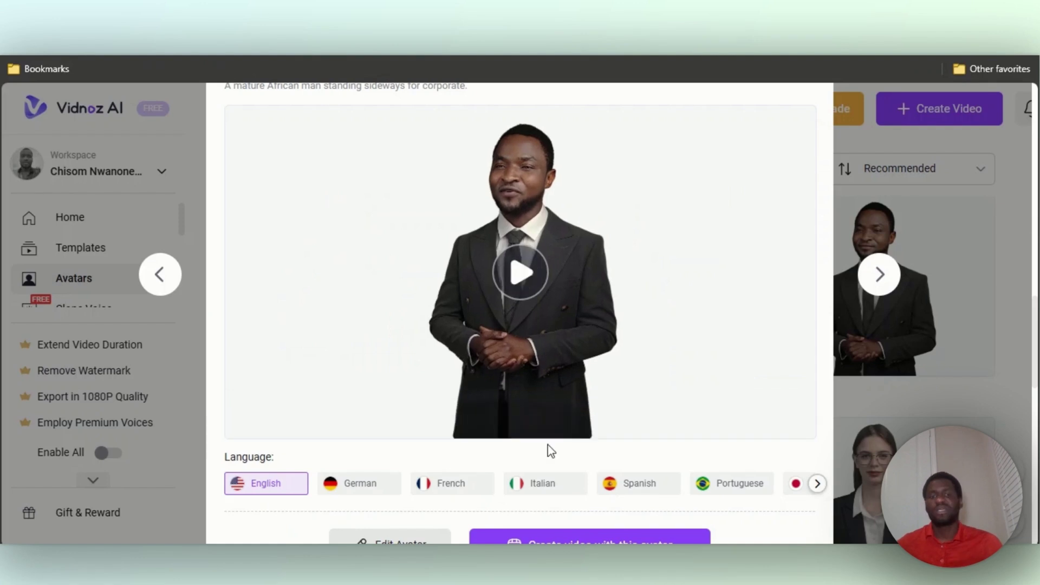
# Step: Switch the sample speech language to Japanese, listen, then pause it
pyautogui.click(818, 484)
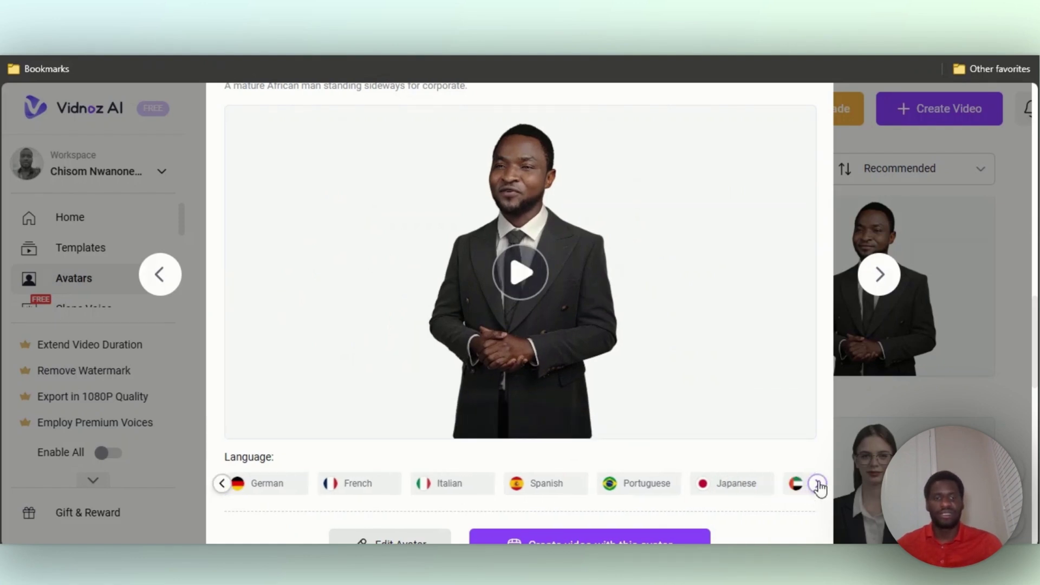
pyautogui.click(818, 483)
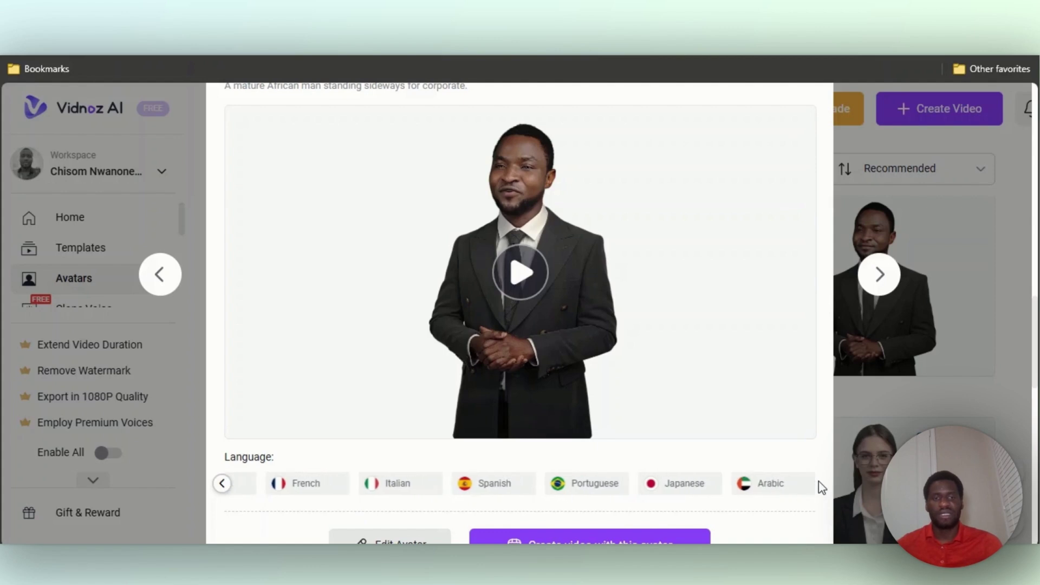
pyautogui.click(686, 483)
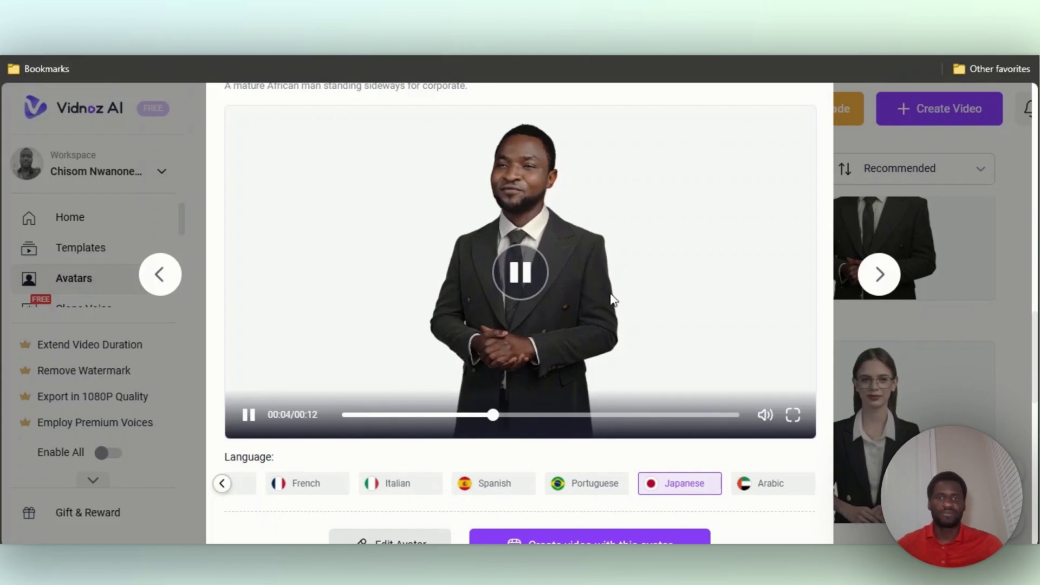
pyautogui.click(529, 285)
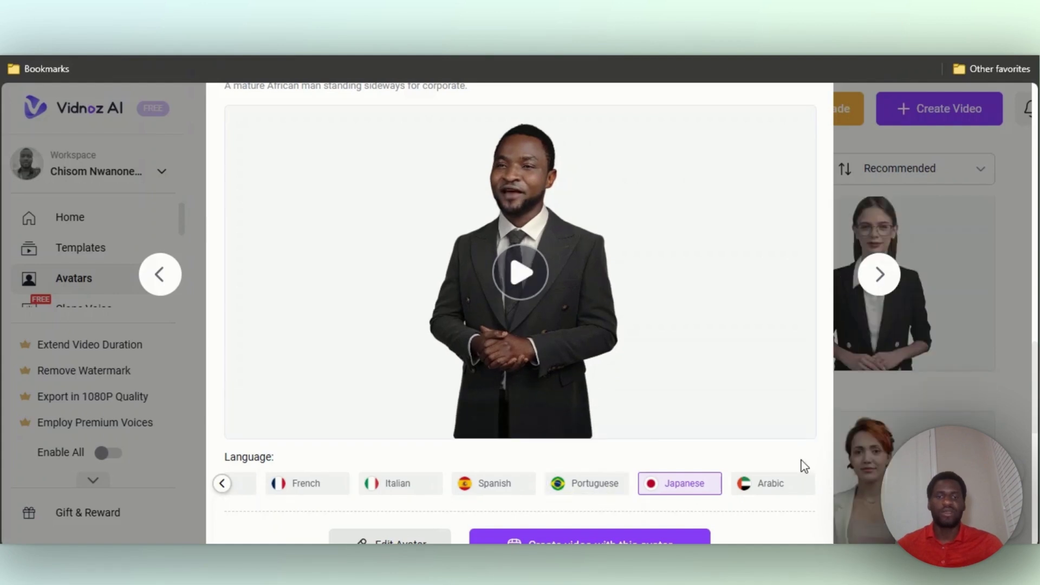
pyautogui.moveTo(661, 539)
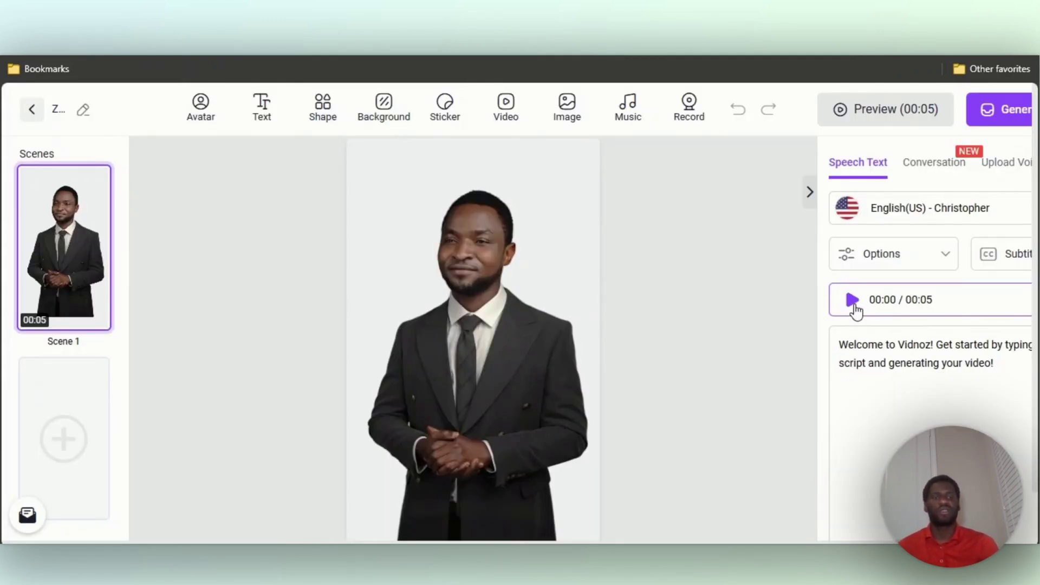
# Step: Play back the default Speech Text audio in the new portrait Zion project
pyautogui.click(853, 301)
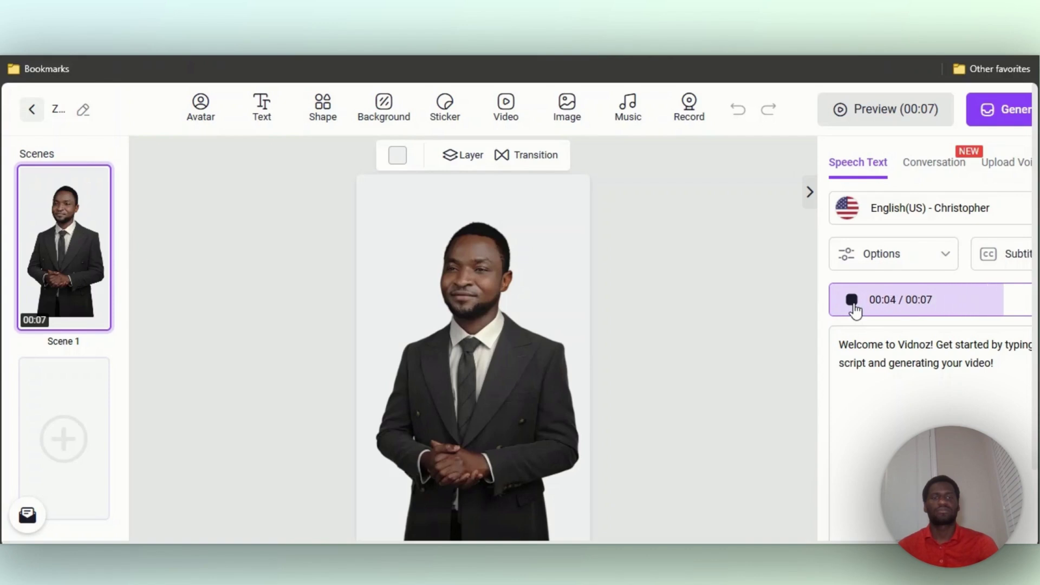
# Step: Filter the Choose a voice list to Russian voices
pyautogui.click(952, 209)
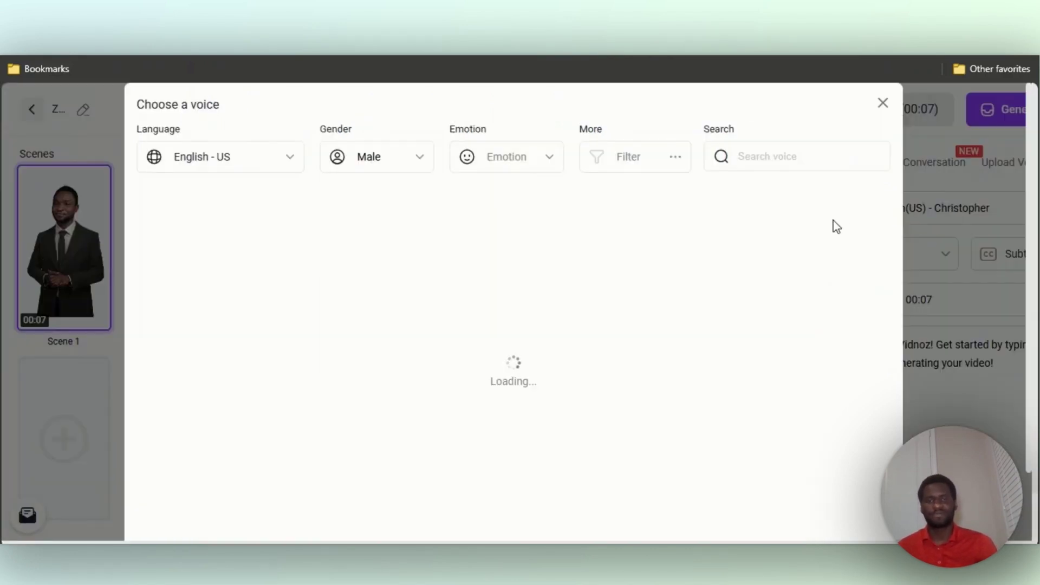
pyautogui.click(246, 171)
pyautogui.scroll(-8, 236, 260)
pyautogui.scroll(-15, 238, 265)
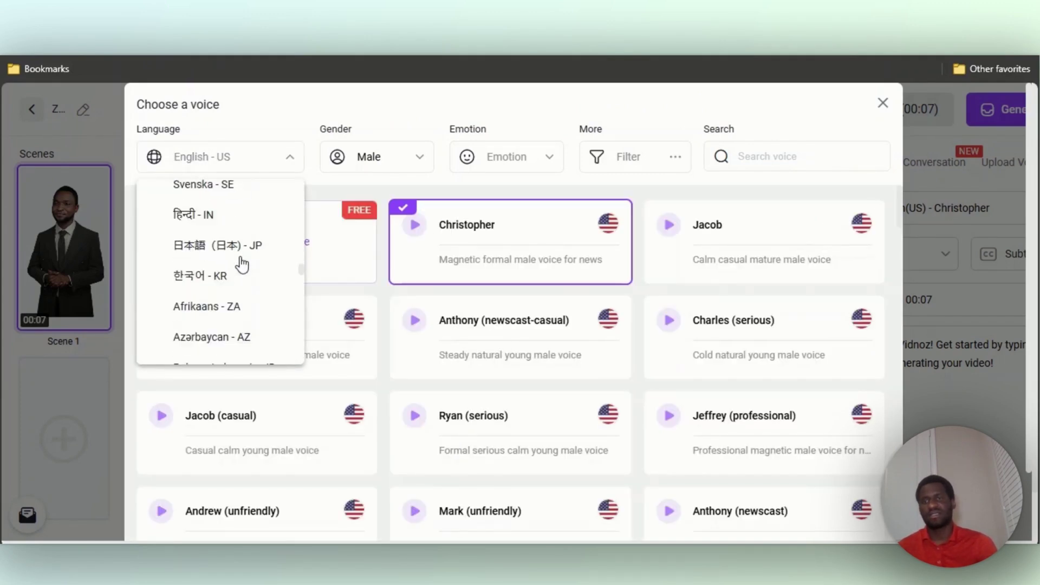
pyautogui.scroll(-4, 250, 244)
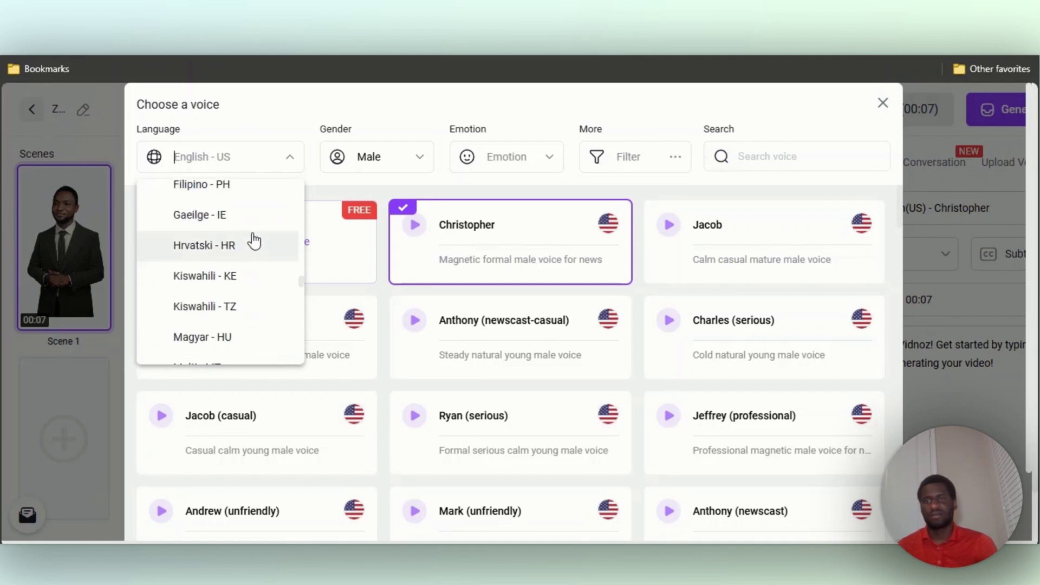
pyautogui.scroll(-12, 253, 235)
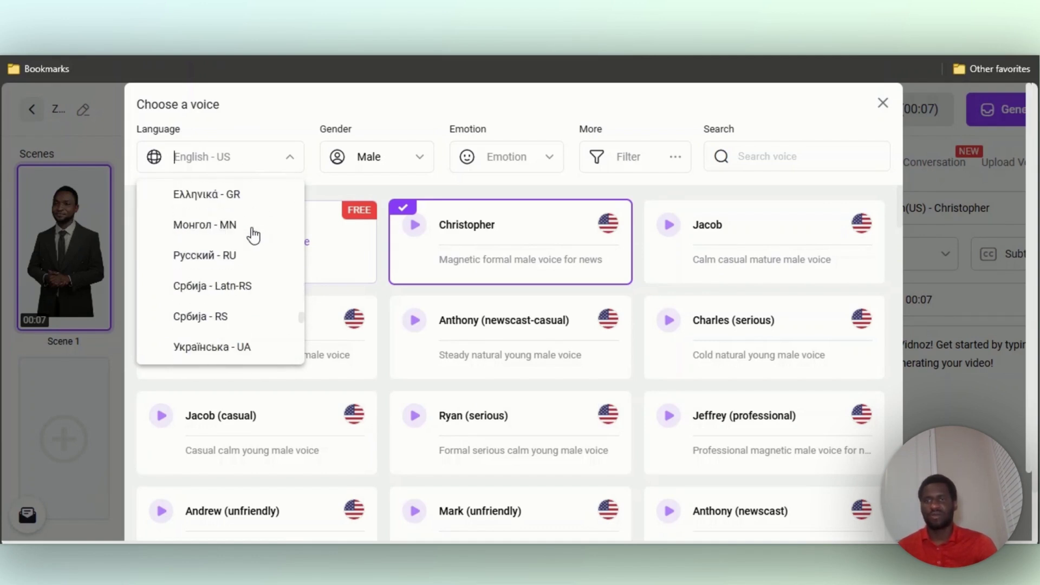
pyautogui.scroll(-12, 253, 234)
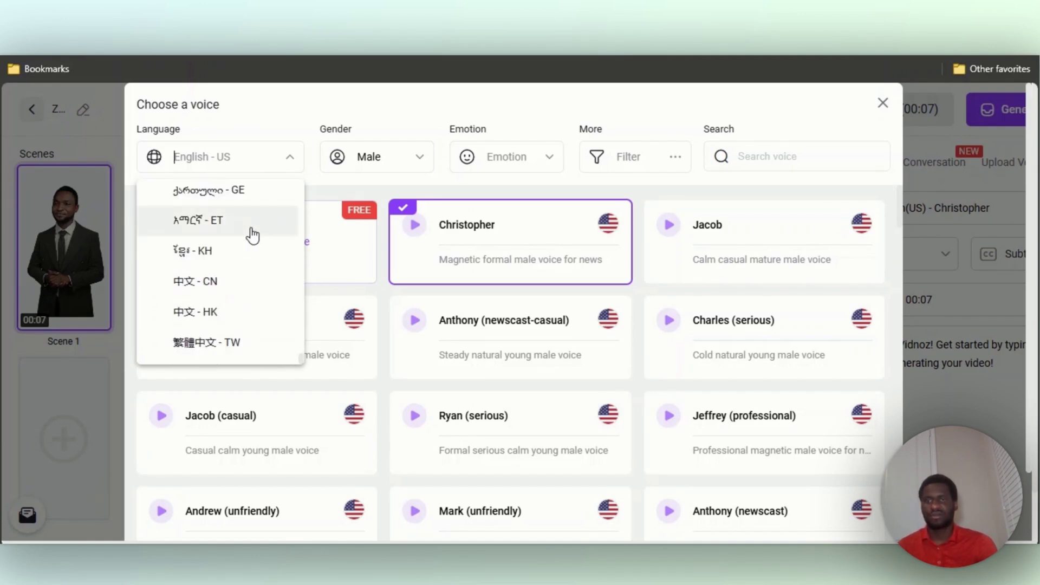
pyautogui.scroll(12, 253, 234)
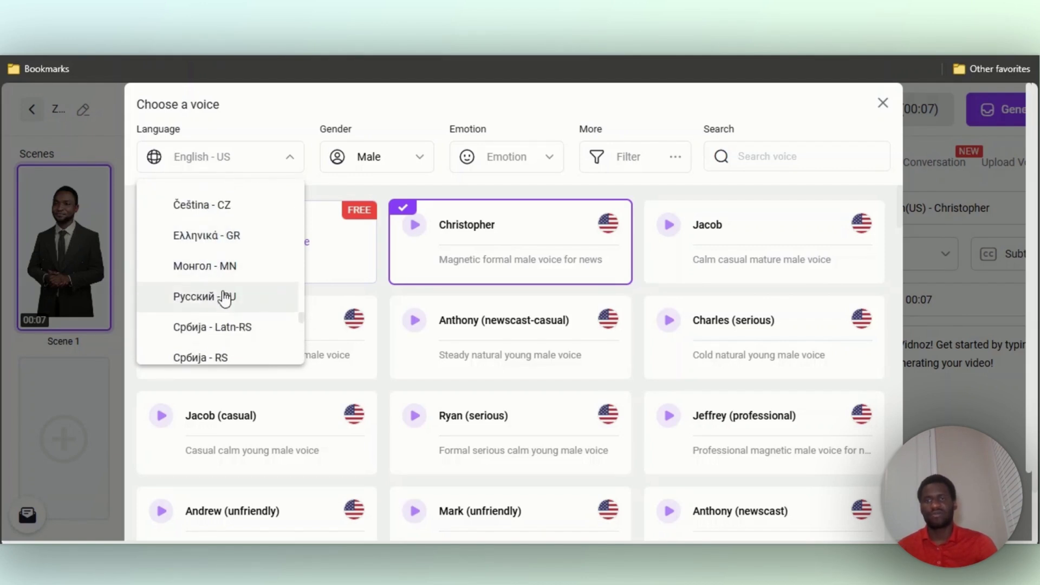
pyautogui.click(225, 295)
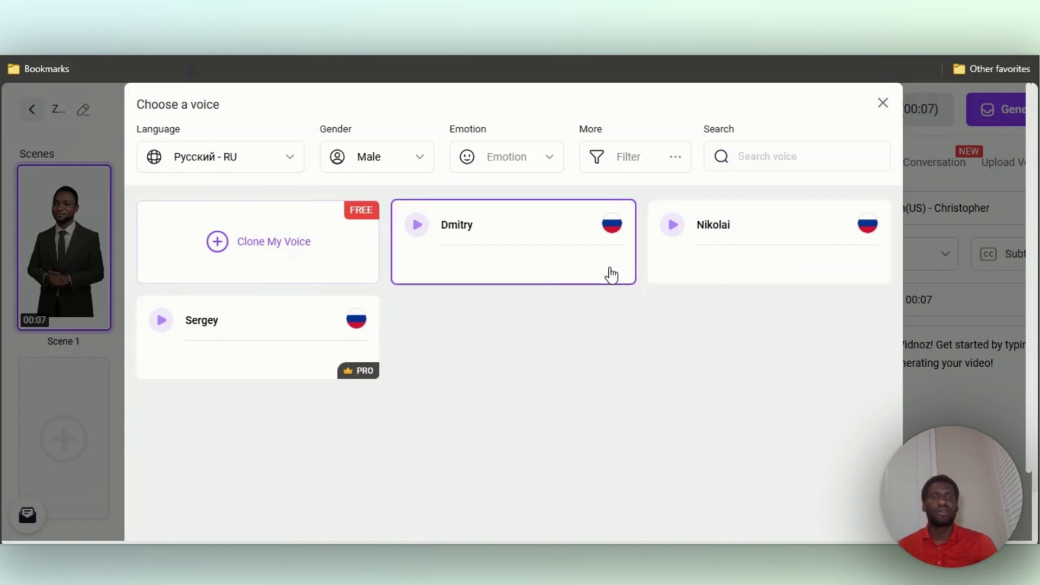
# Step: Select the Russian male voice Nikolai and confirm it with OK
pyautogui.click(710, 267)
pyautogui.scroll(-2, 840, 442)
pyautogui.scroll(2, 845, 429)
pyautogui.scroll(-2, 850, 423)
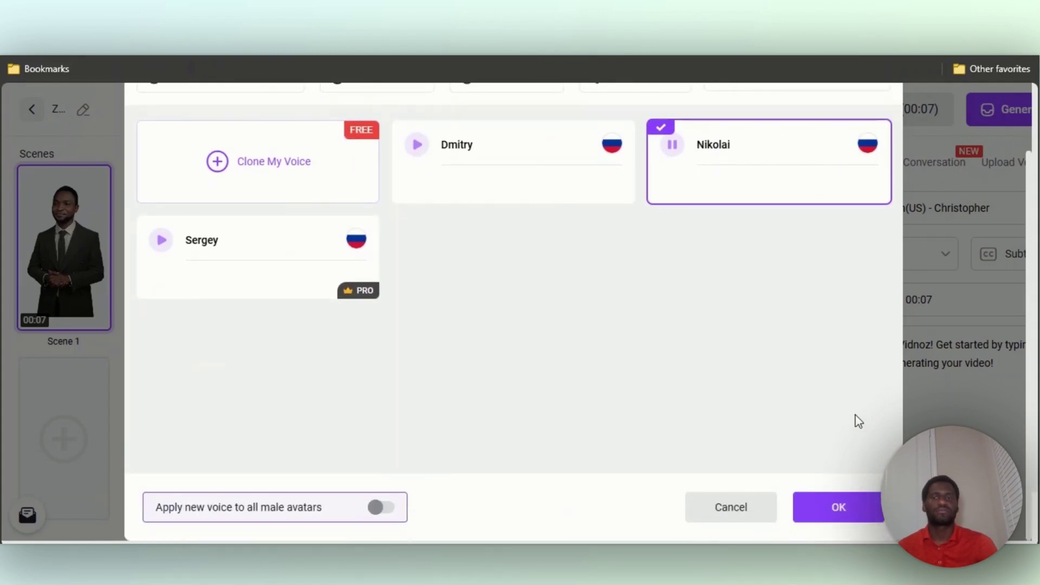
pyautogui.scroll(2, 860, 420)
pyautogui.scroll(-2, 861, 415)
pyautogui.click(855, 506)
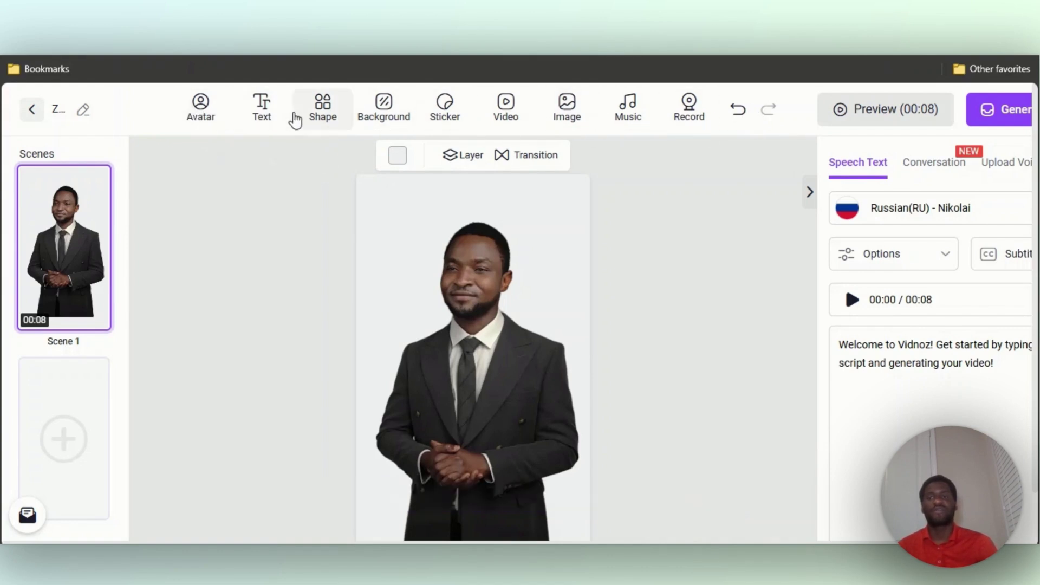
# Step: Browse the Text, Shape and Avatar panels without adding anything
pyautogui.click(270, 127)
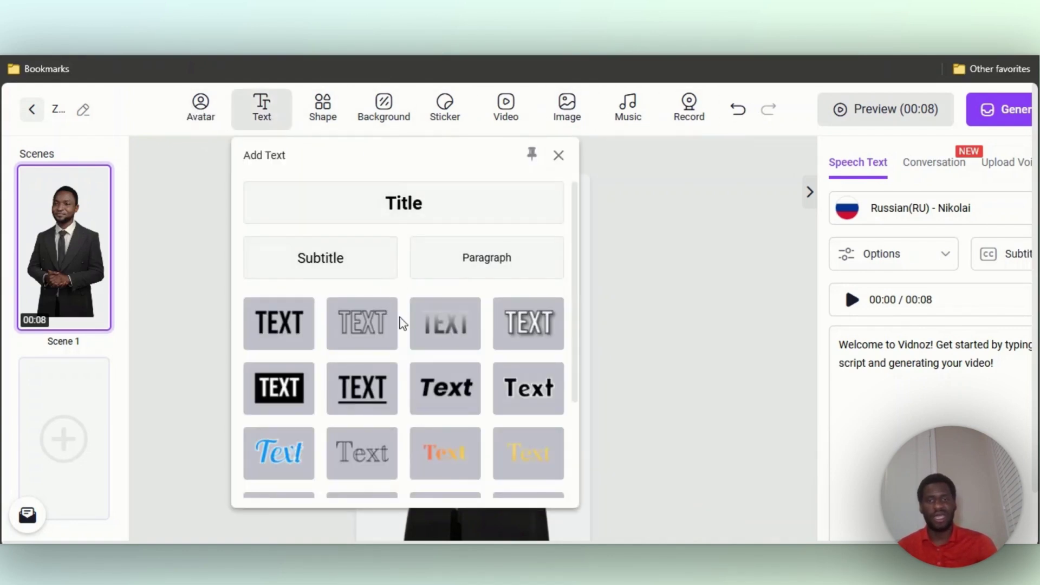
pyautogui.click(560, 156)
pyautogui.click(324, 111)
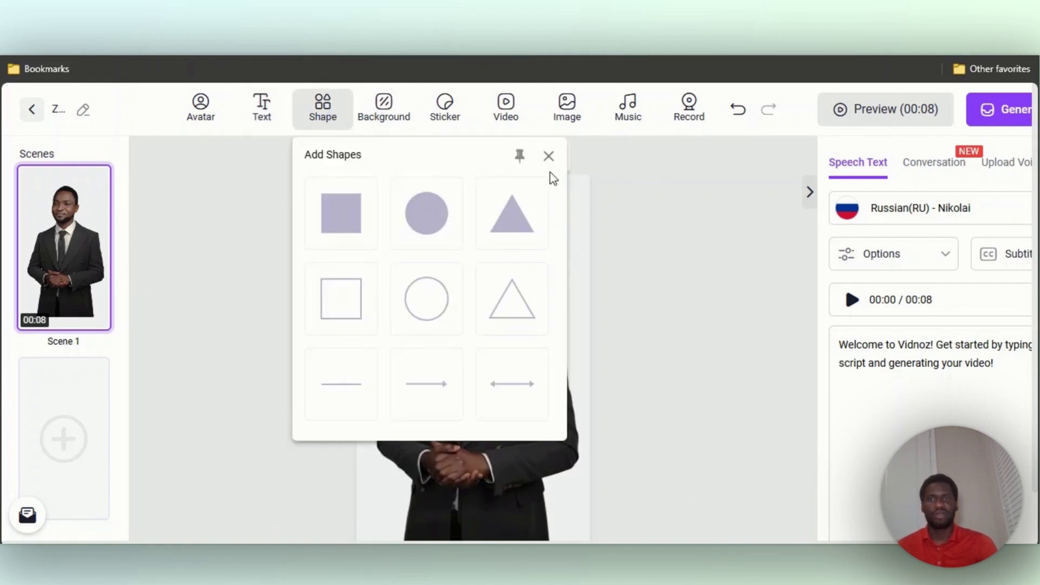
pyautogui.click(549, 156)
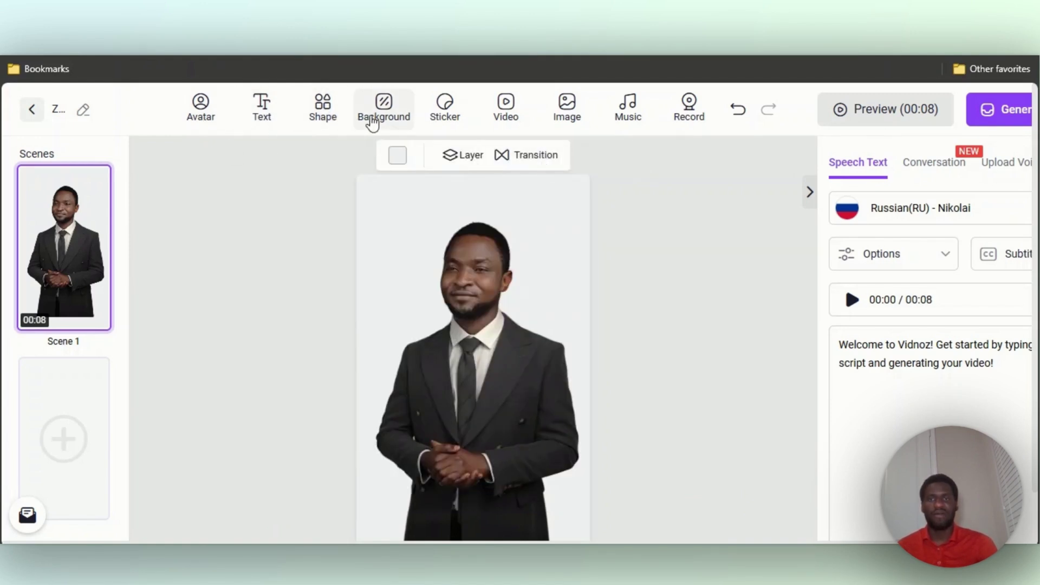
pyautogui.click(216, 124)
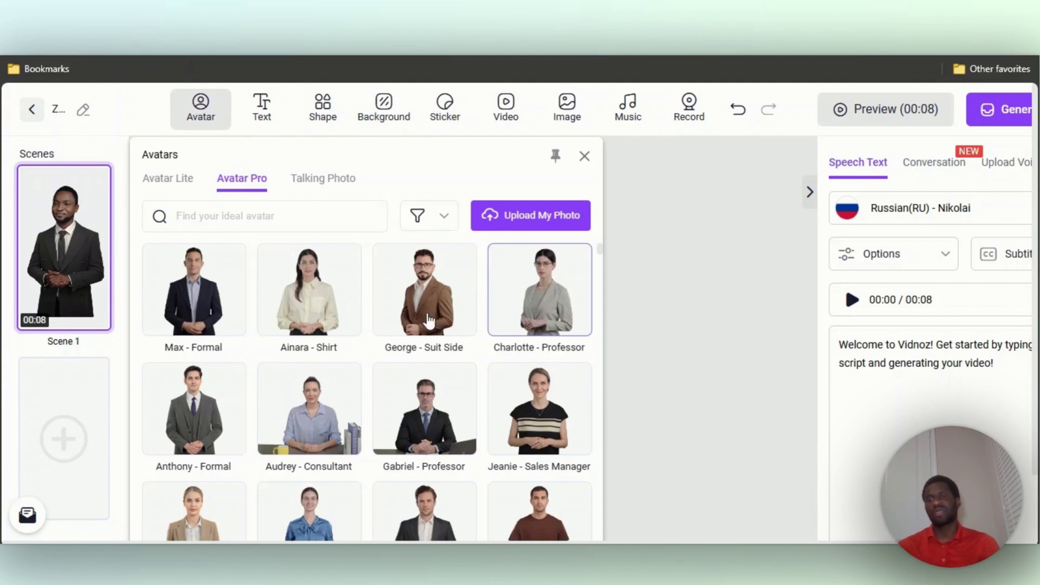
pyautogui.click(584, 157)
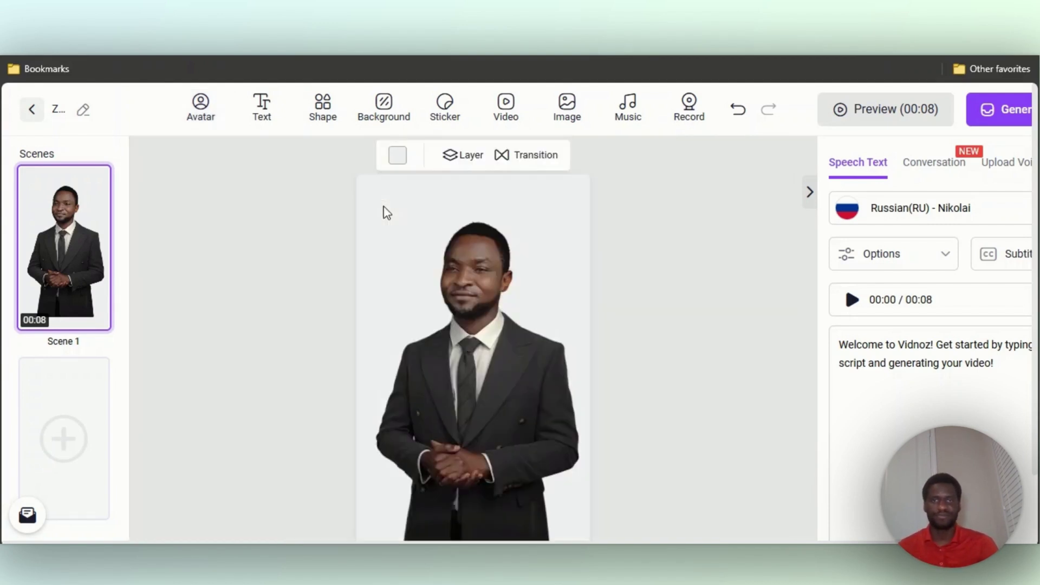
# Step: Apply the stock room backdrop with diamond wall panels, white sofa and floor lamp
pyautogui.click(384, 108)
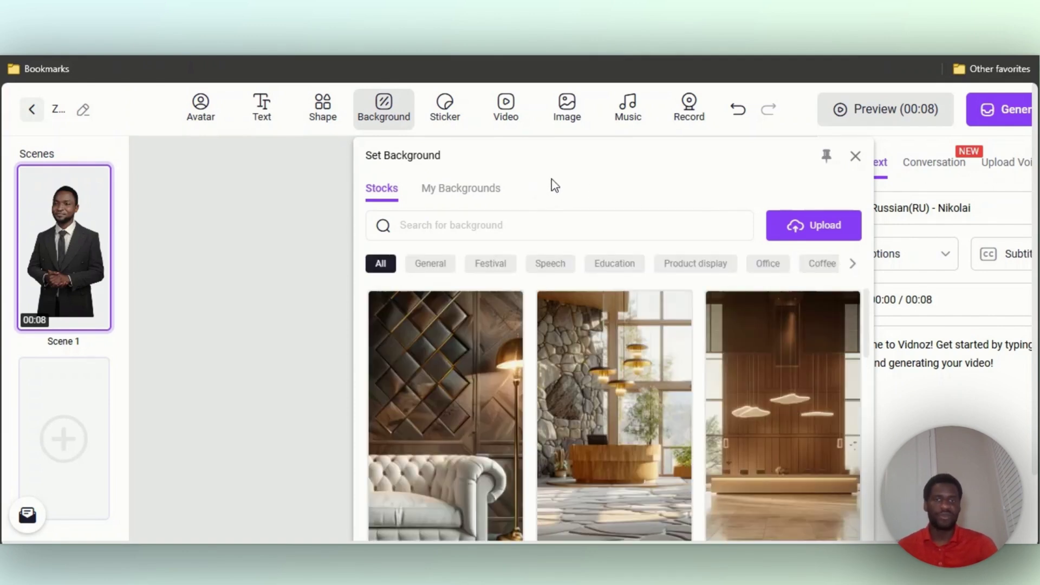
pyautogui.click(494, 191)
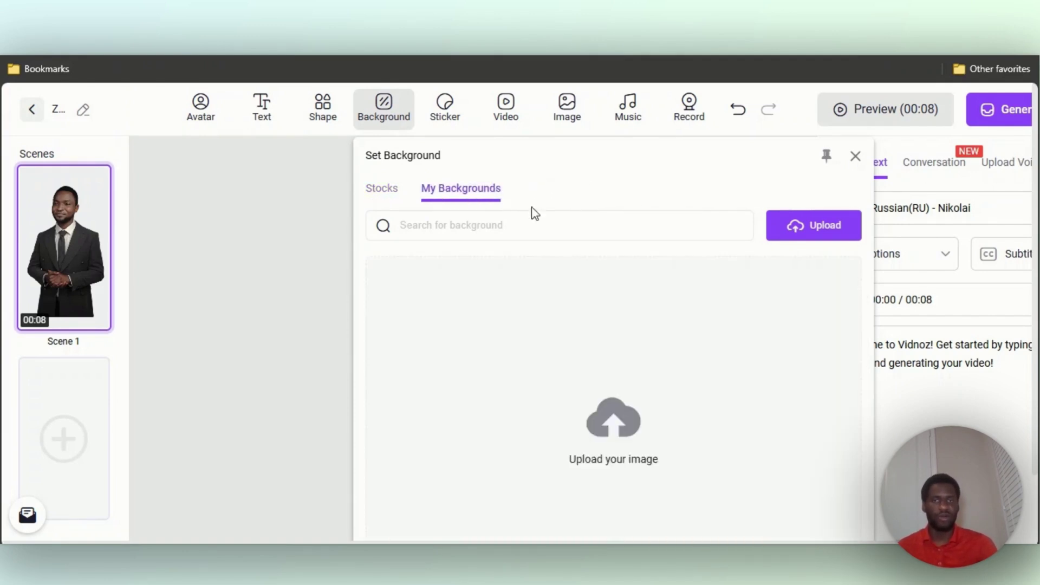
pyautogui.click(391, 196)
pyautogui.scroll(-1, 559, 399)
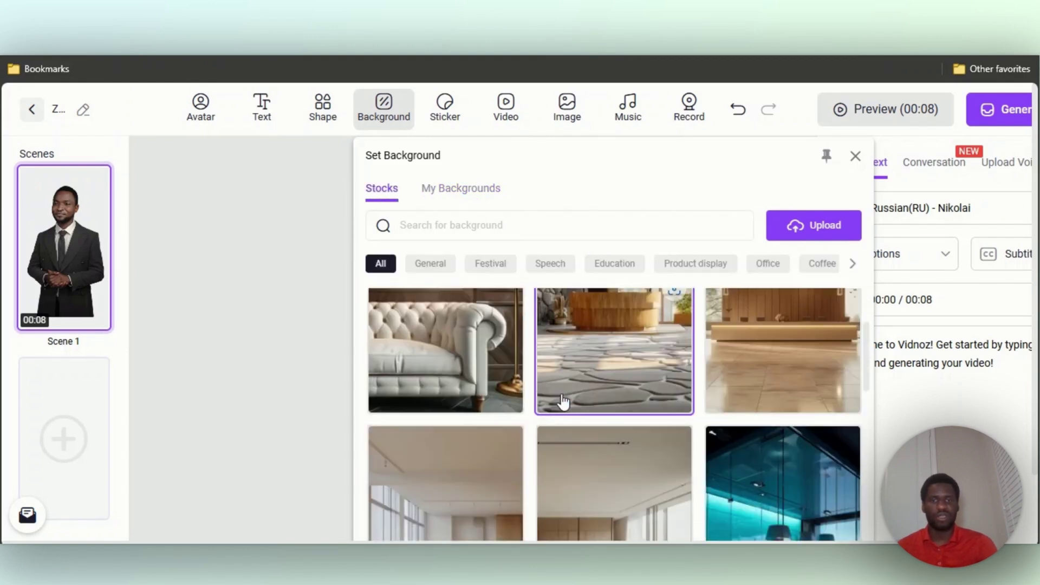
pyautogui.scroll(1, 561, 401)
pyautogui.scroll(-1, 561, 401)
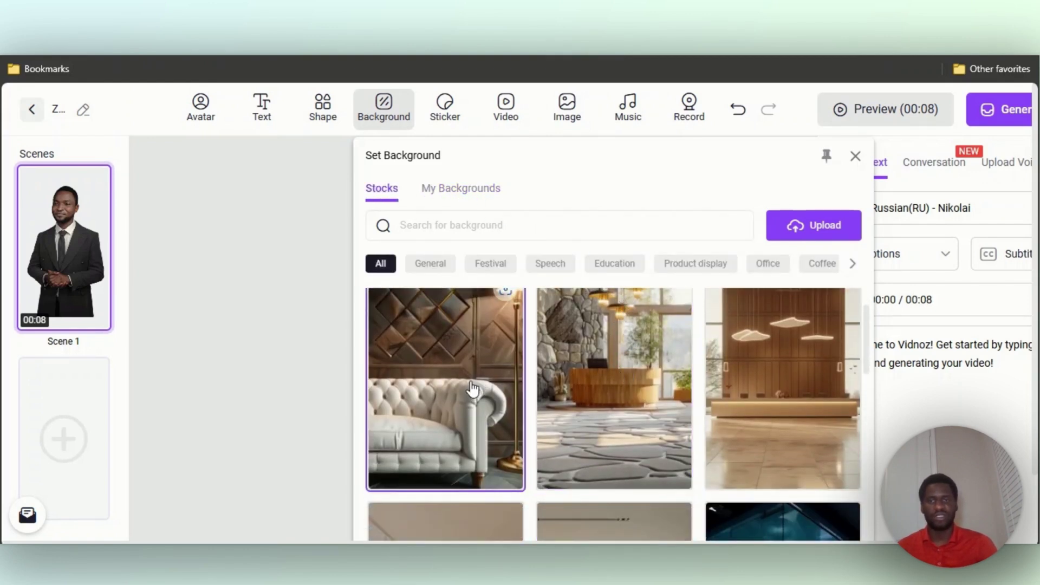
pyautogui.click(476, 390)
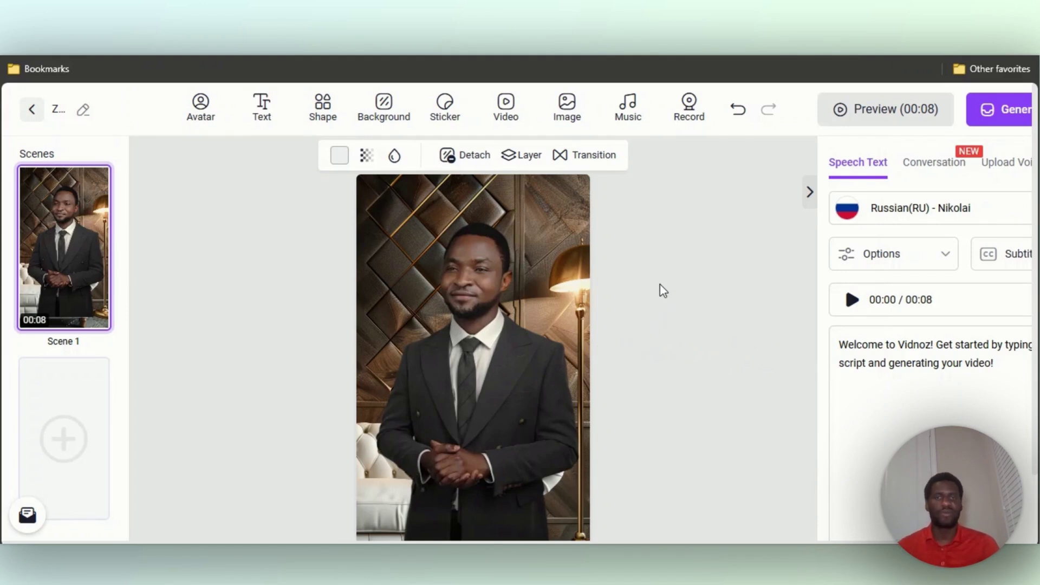
# Step: Add the red Sale sticker from Stocks and bring up the stock Video library
pyautogui.click(452, 111)
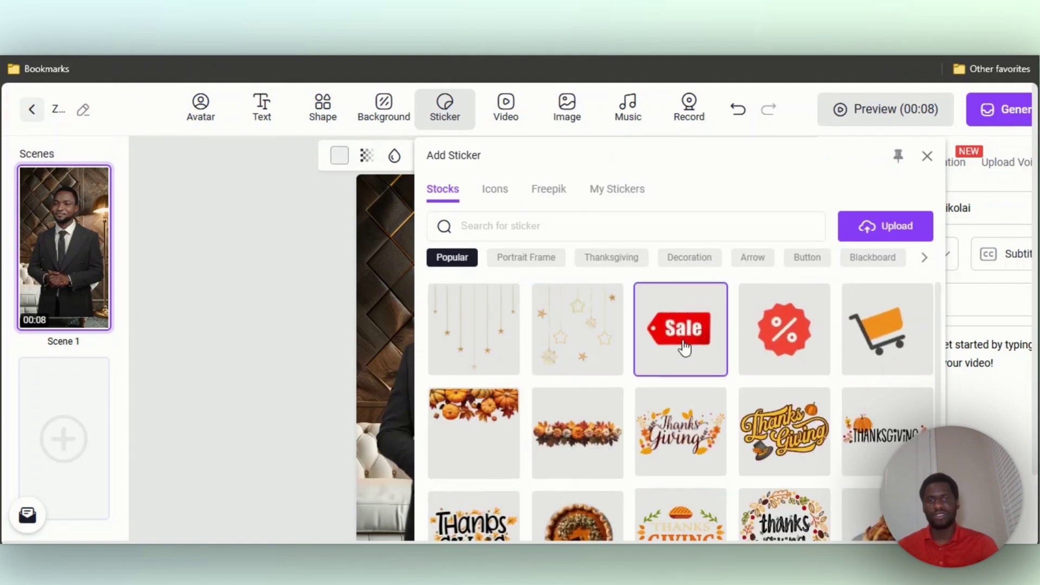
pyautogui.click(686, 347)
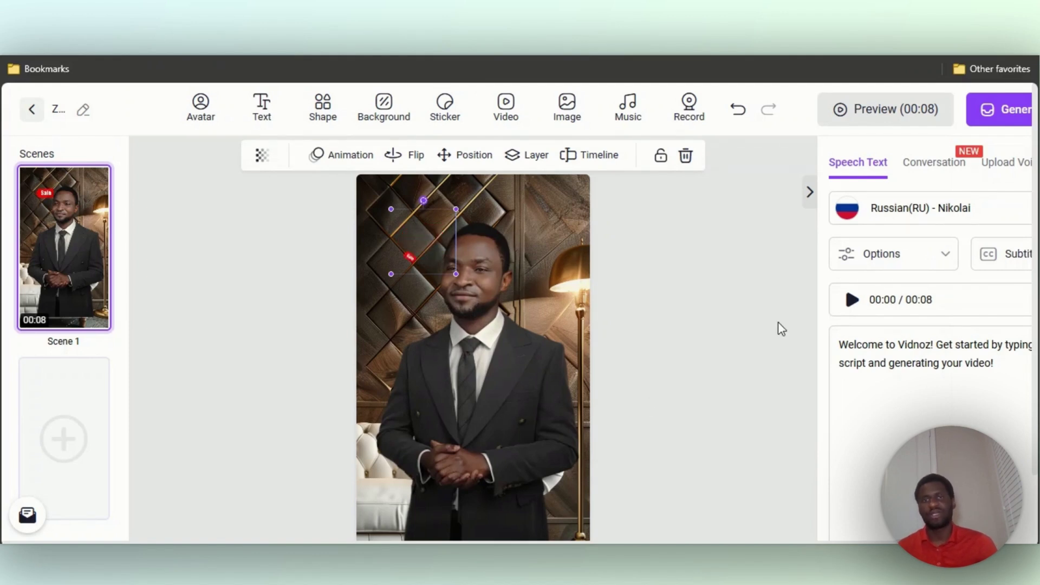
pyautogui.click(512, 110)
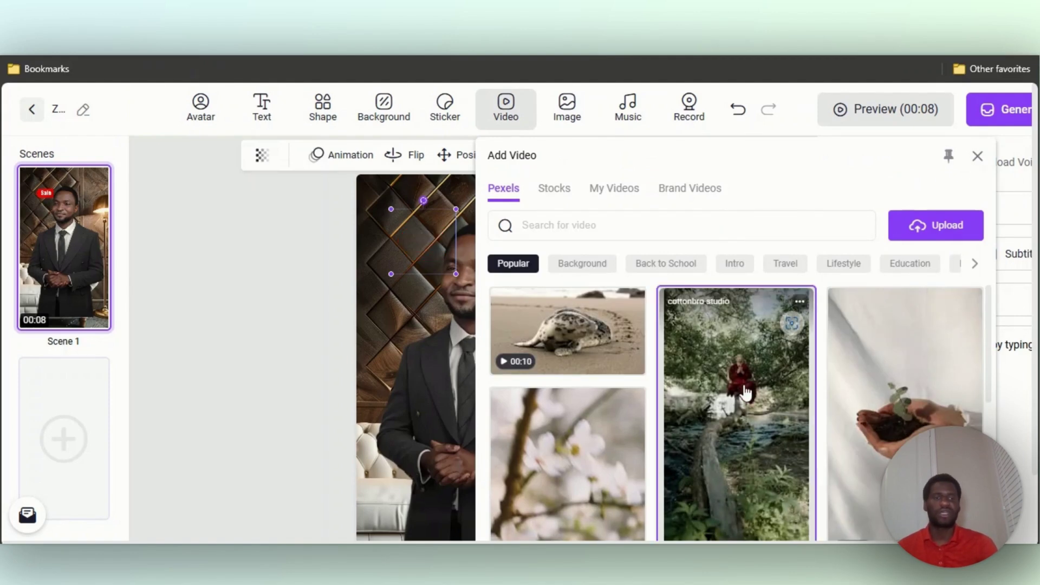
# Step: Set the forest Pexels clip as Scene 1's background, replacing the room backdrop
pyautogui.scroll(-3, 781, 384)
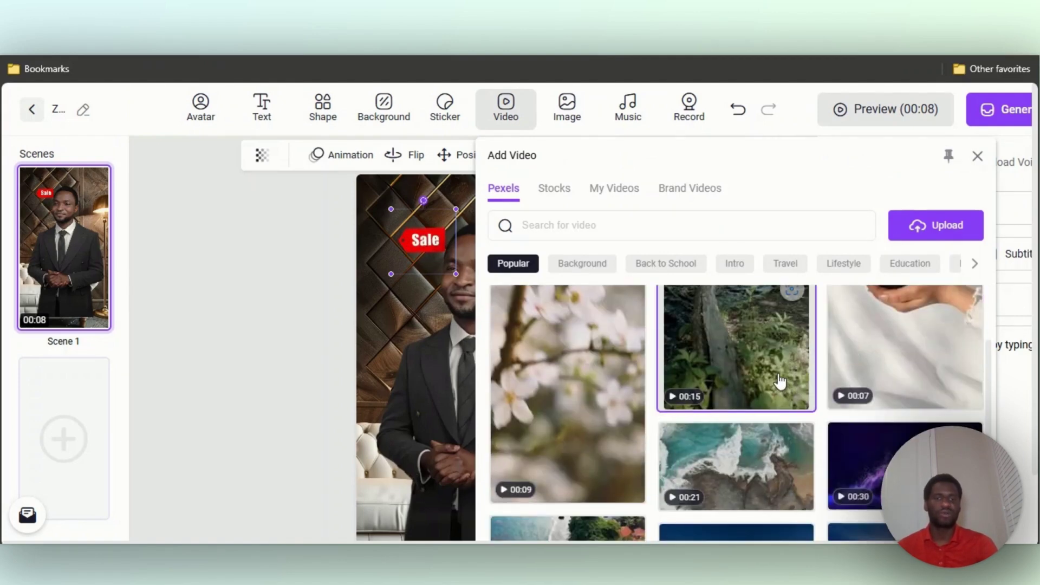
pyautogui.scroll(3, 780, 382)
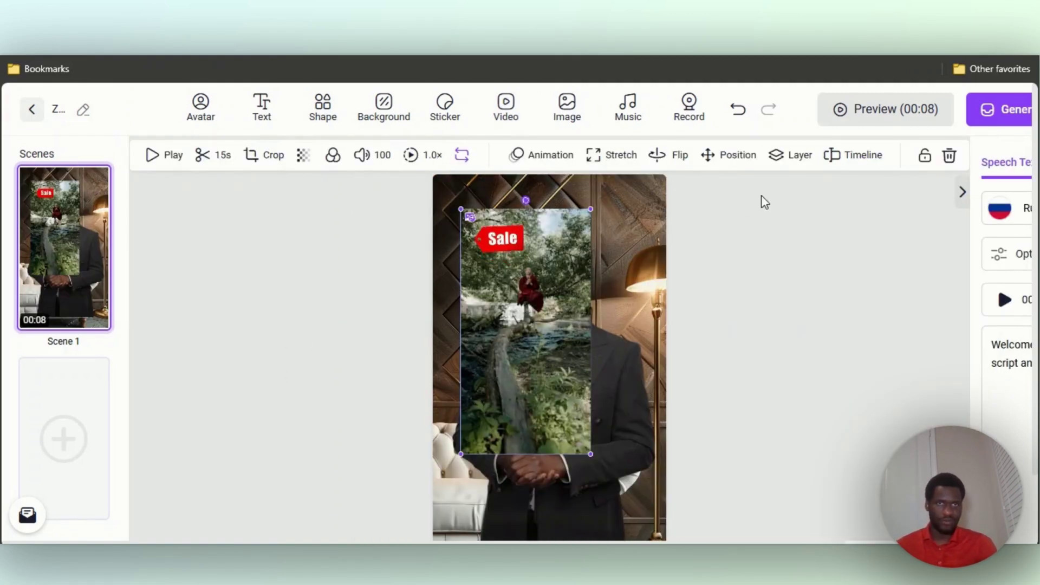
pyautogui.click(739, 159)
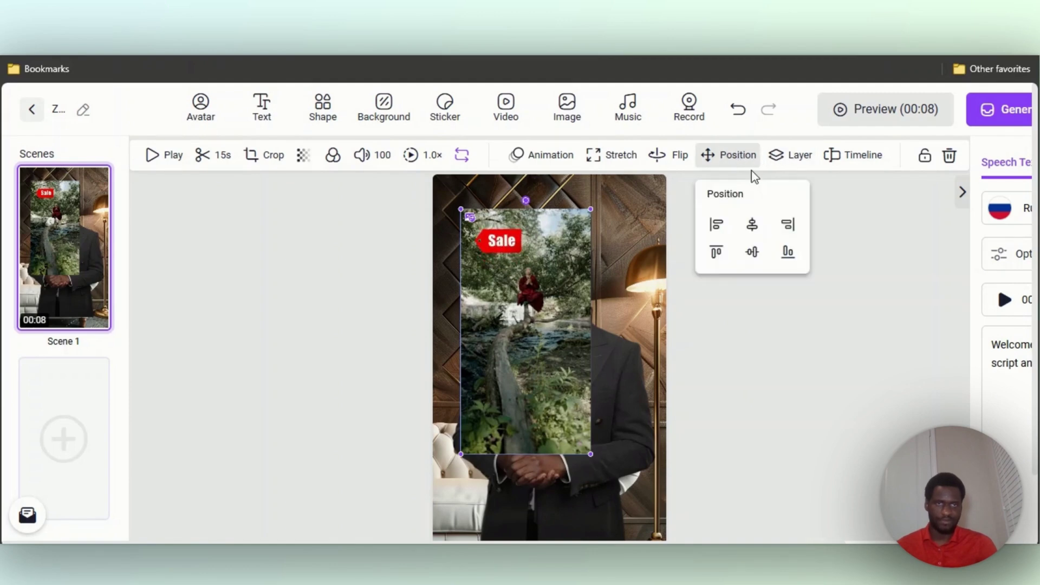
pyautogui.click(601, 308)
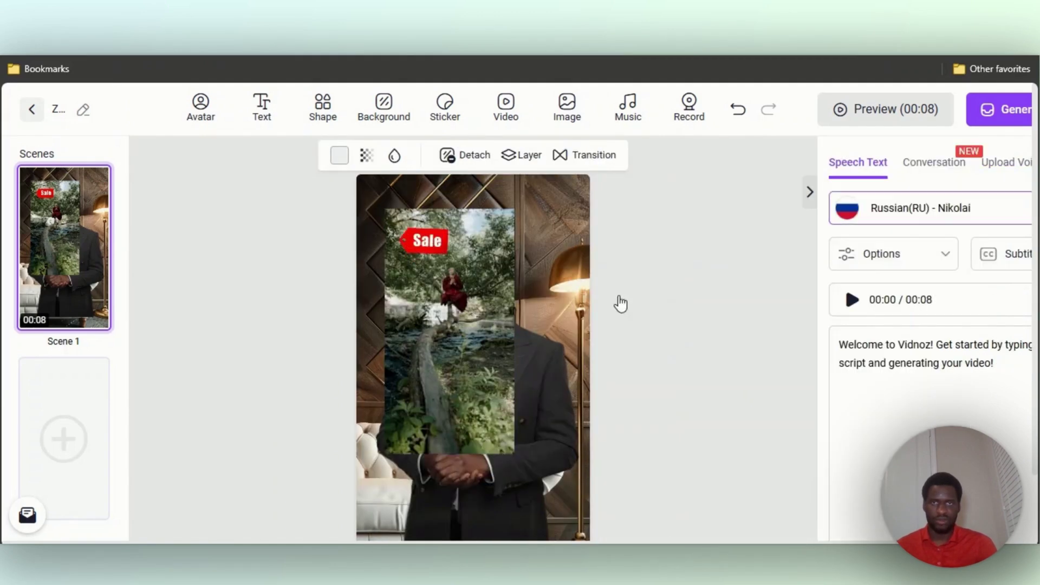
pyautogui.click(448, 317)
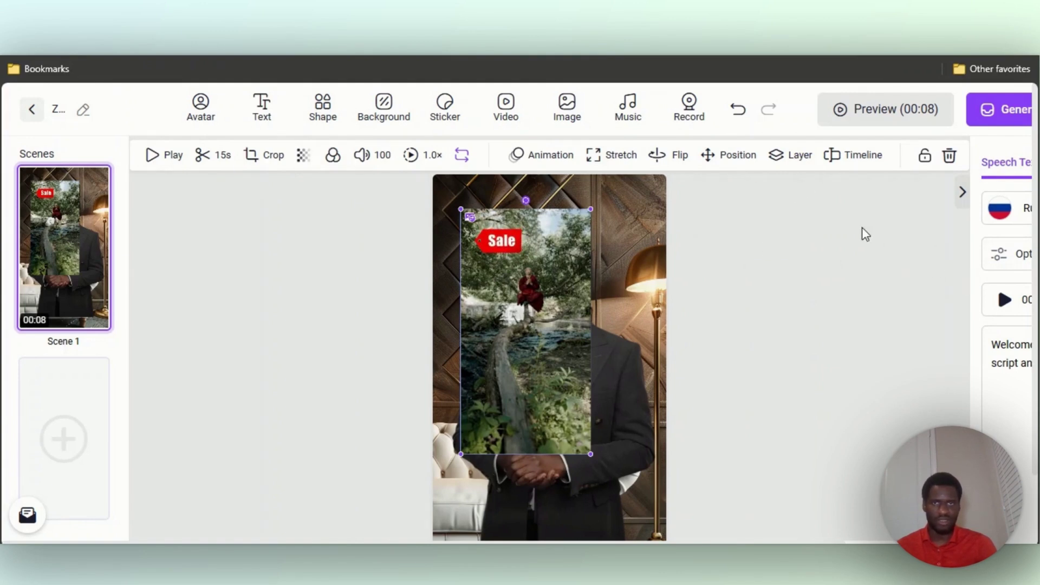
pyautogui.rightClick(512, 262)
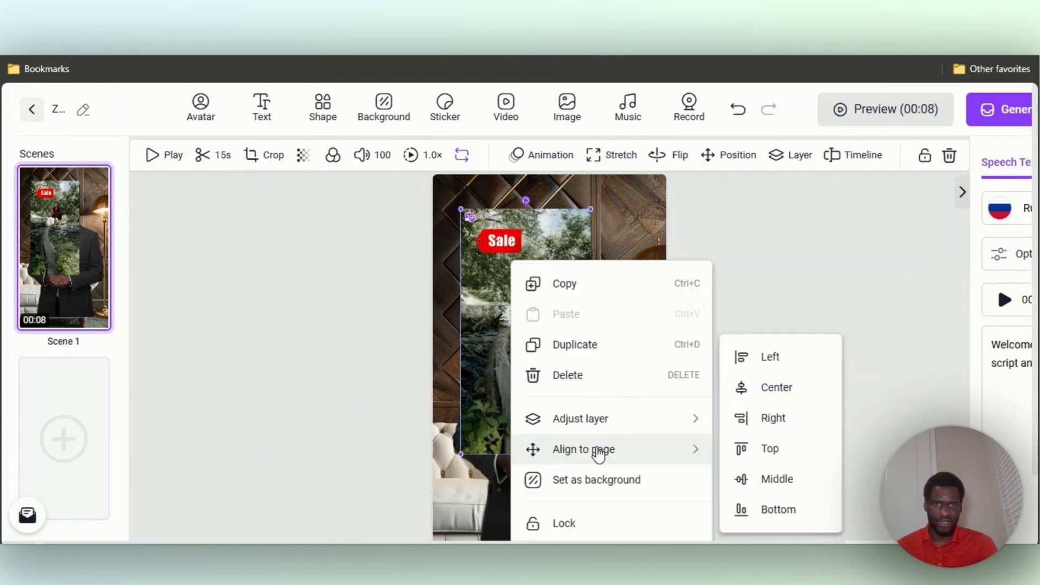
pyautogui.click(606, 486)
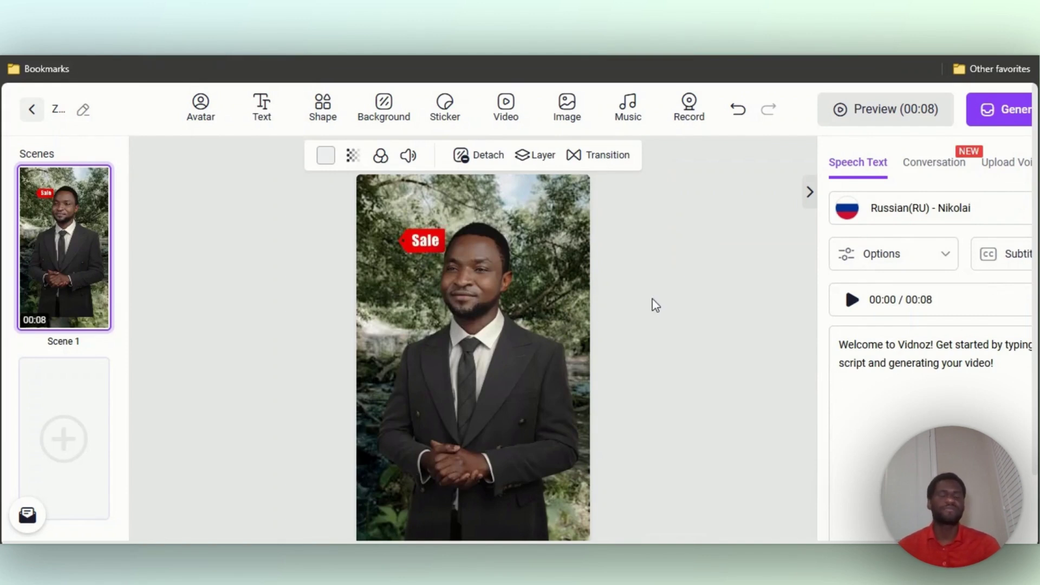
# Step: Glance at the image library, then cancel the camera and screen recording setup
pyautogui.click(568, 120)
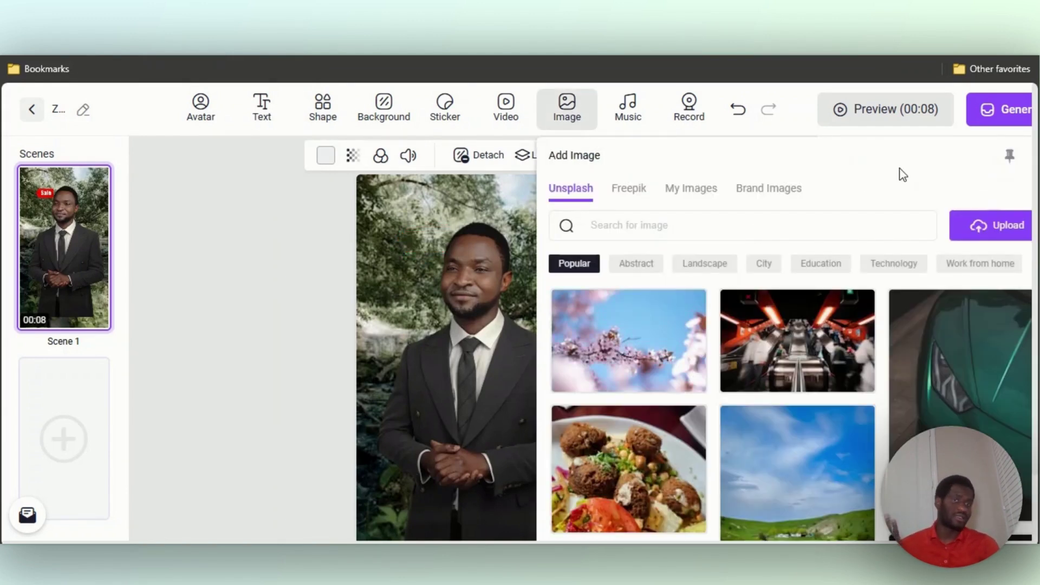
pyautogui.click(267, 279)
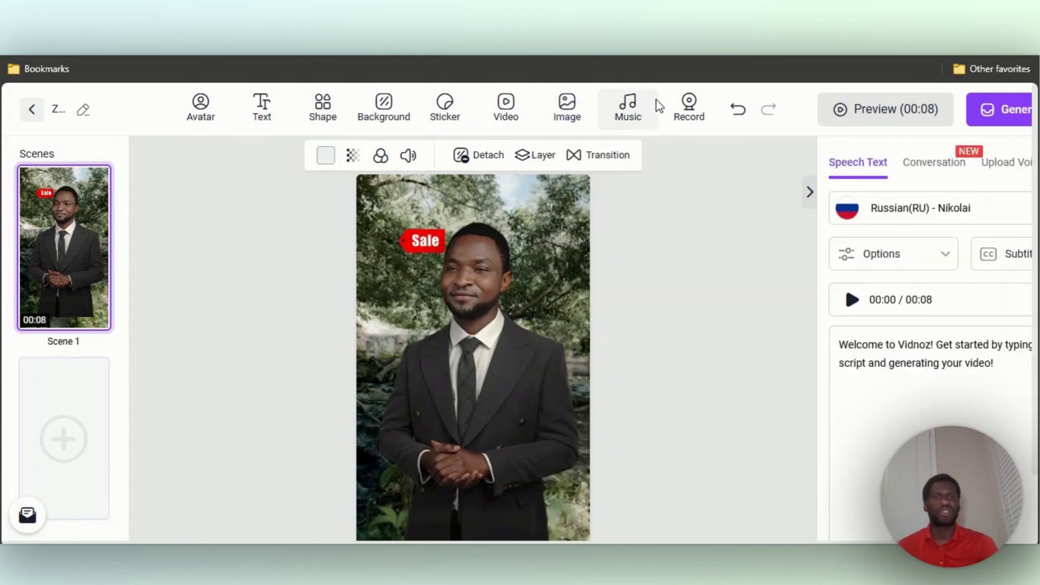
pyautogui.click(695, 122)
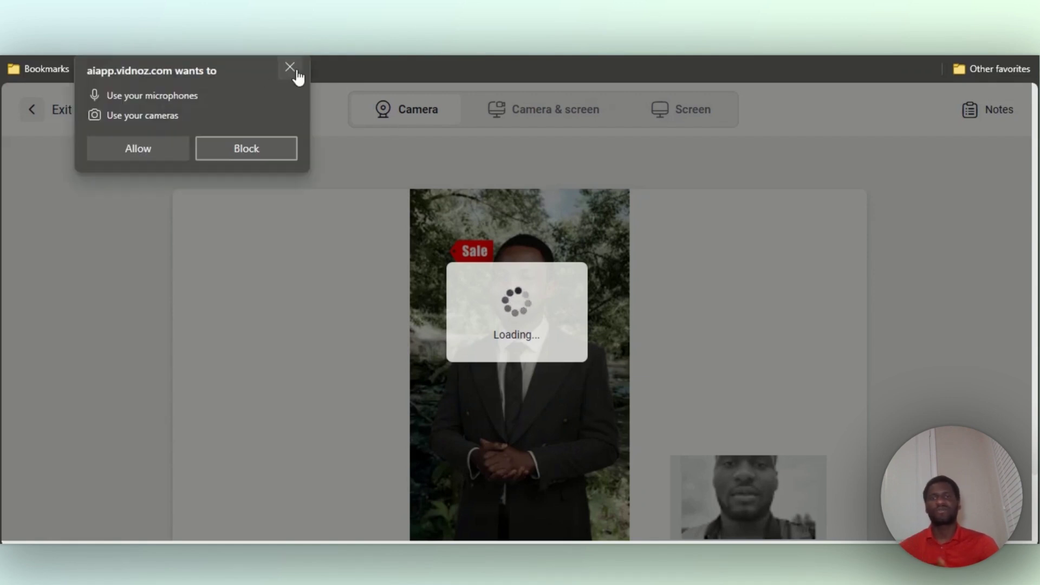
pyautogui.click(298, 70)
pyautogui.click(702, 414)
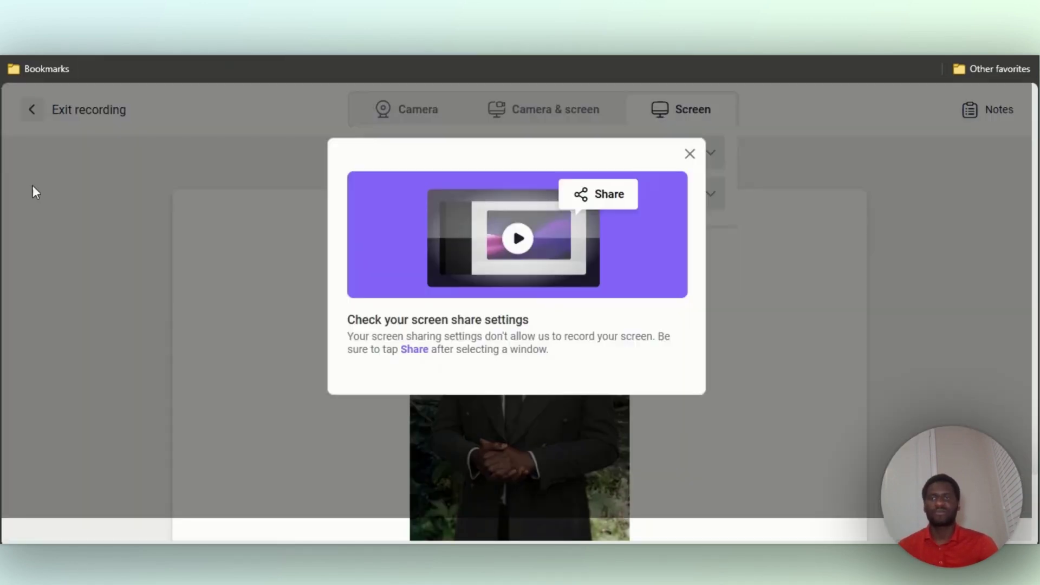
pyautogui.click(690, 154)
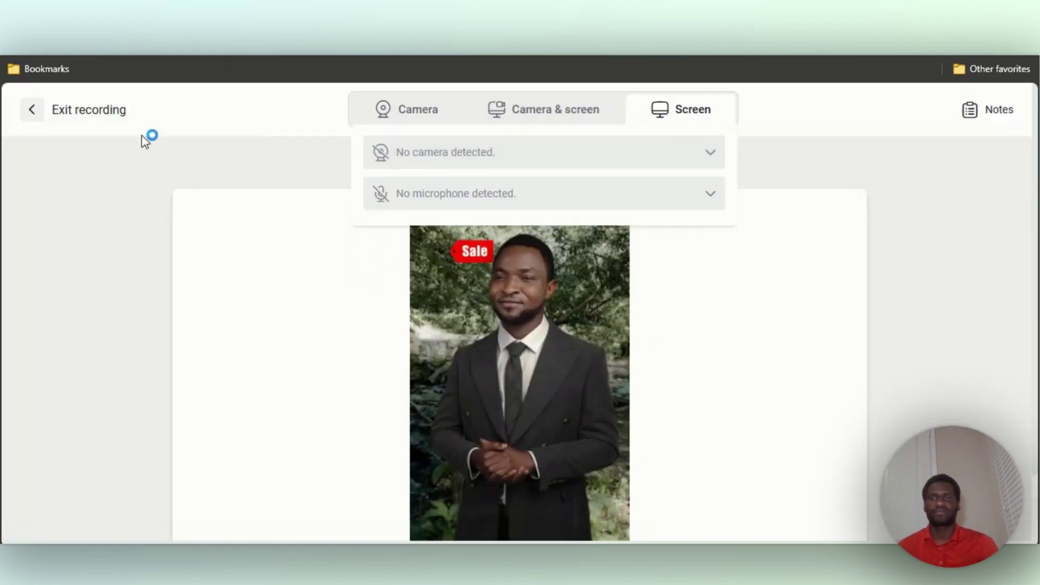
pyautogui.click(32, 110)
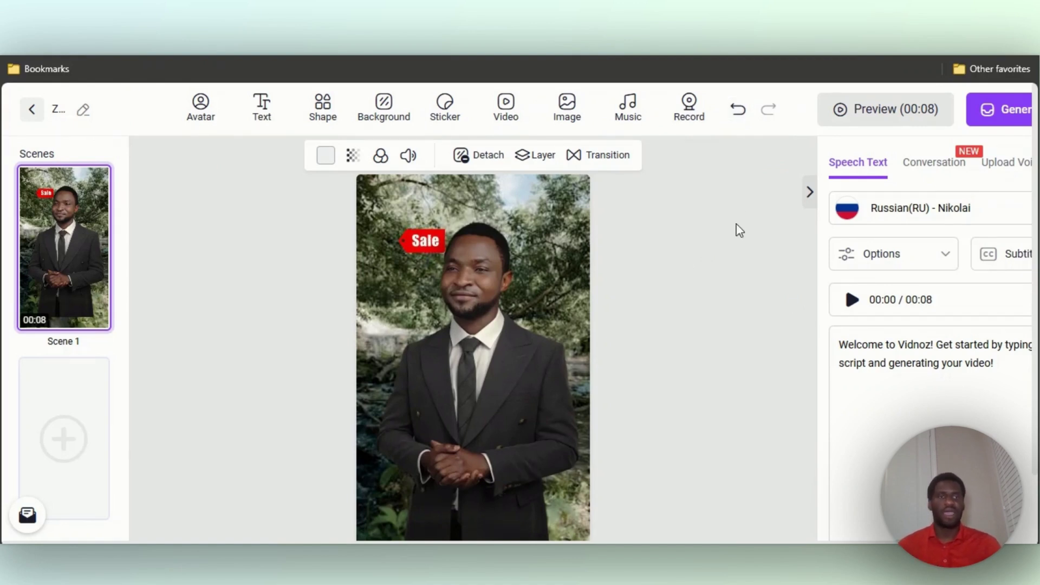
# Step: Generate the Zion - Suit Profile portrait video from the editor
pyautogui.click(1004, 108)
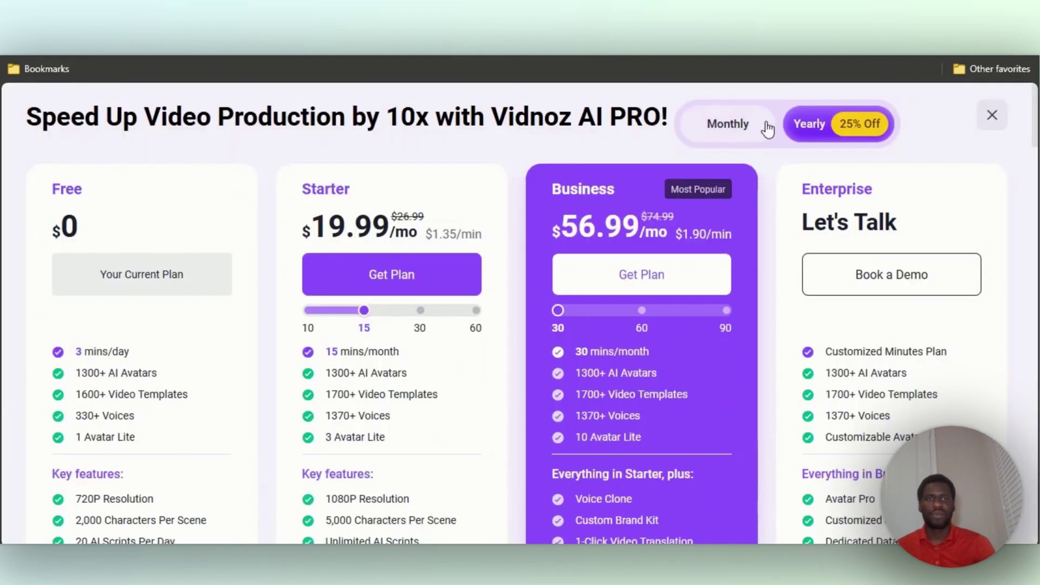
# Step: Switch the PRO pricing to monthly billing and scroll through the plan cards
pyautogui.click(728, 124)
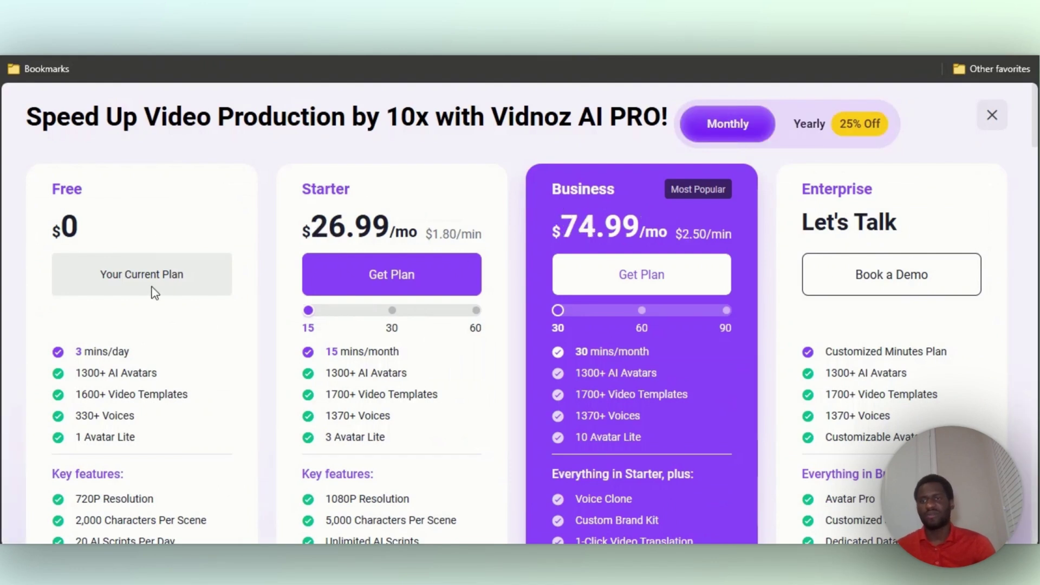
pyautogui.scroll(-2, 113, 351)
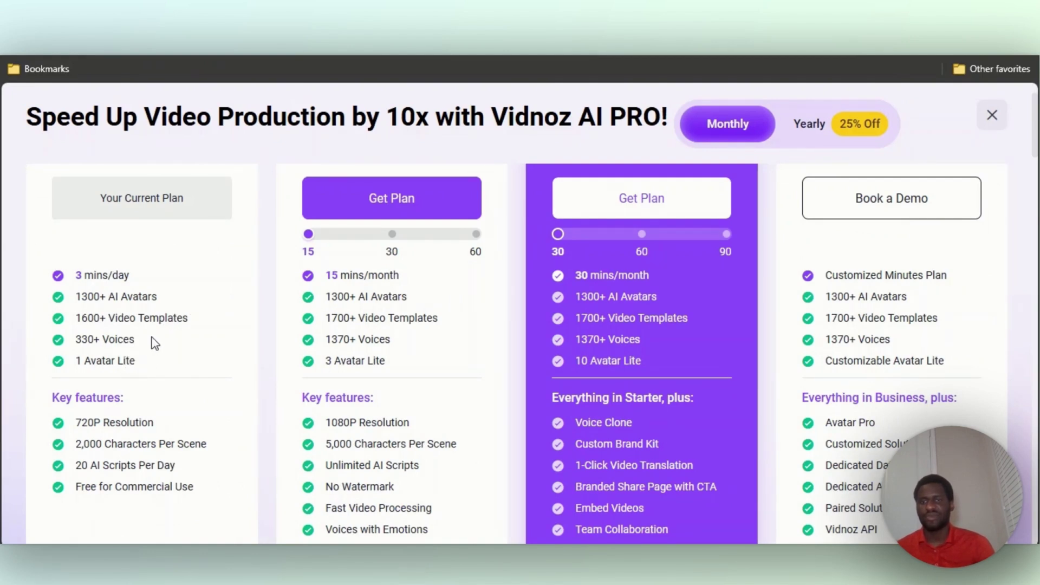
pyautogui.scroll(-2, 155, 343)
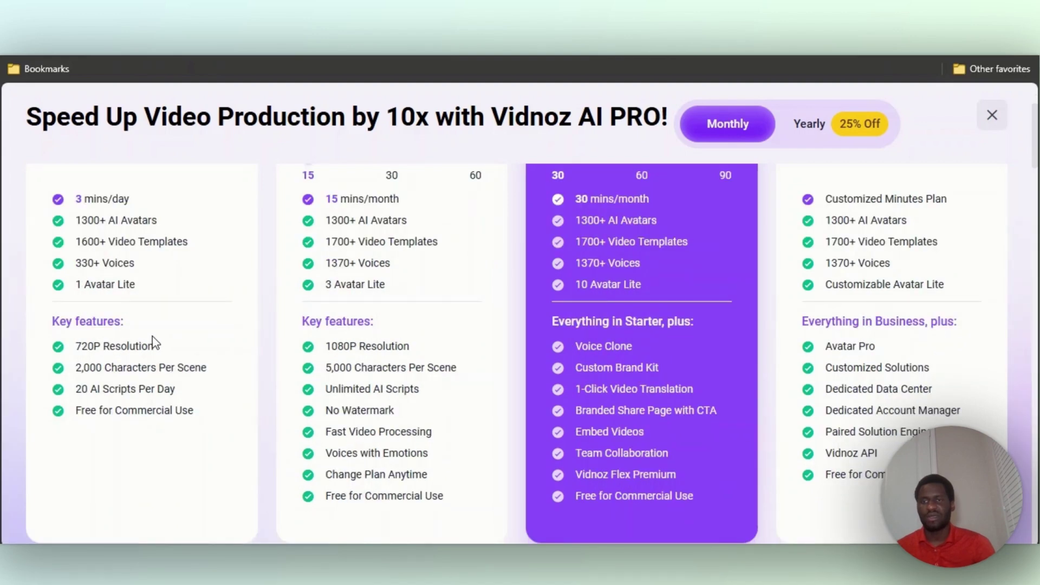
pyautogui.scroll(4, 154, 343)
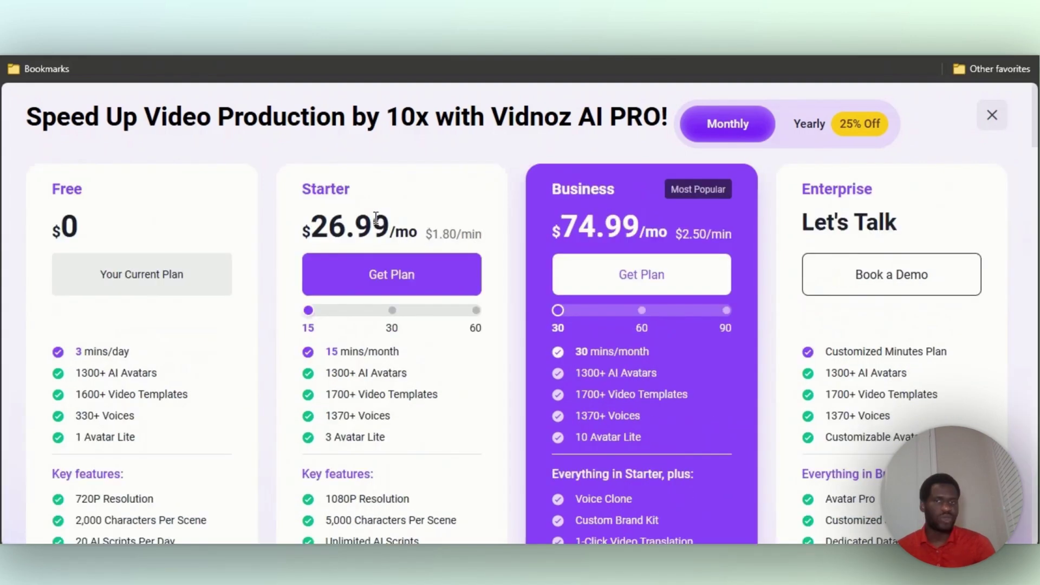
pyautogui.scroll(-4, 441, 205)
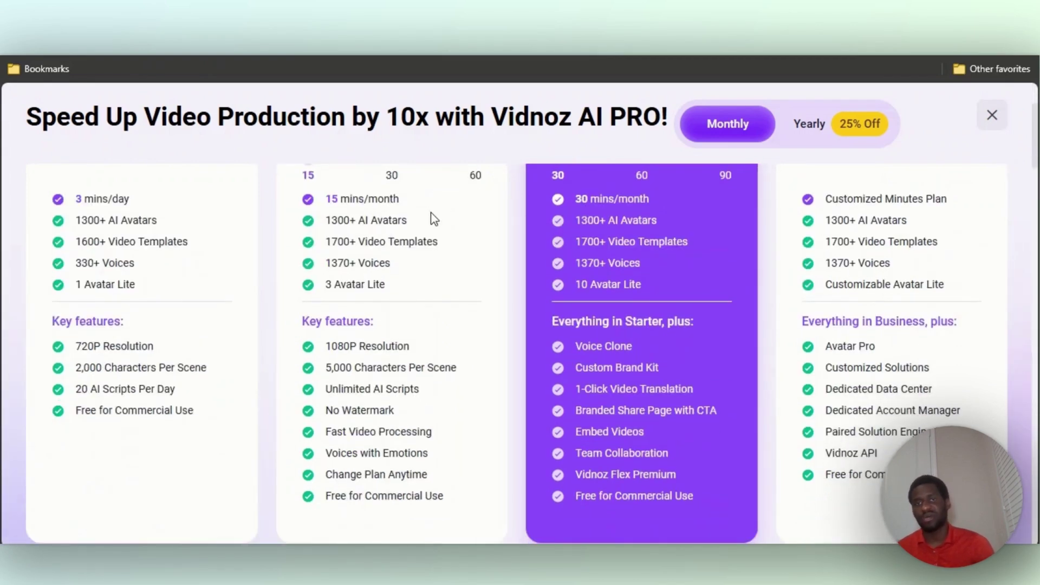
pyautogui.scroll(4, 441, 234)
# Step: Set the Starter plan slider to 60 mins/month at $109.99/mo
pyautogui.click(475, 311)
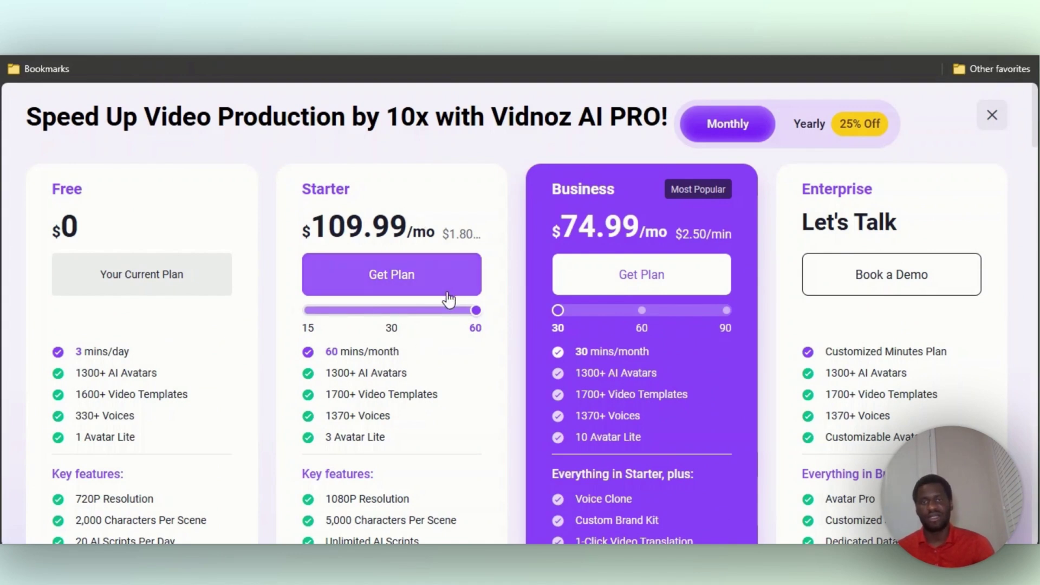
pyautogui.click(308, 320)
pyautogui.scroll(-3, 440, 344)
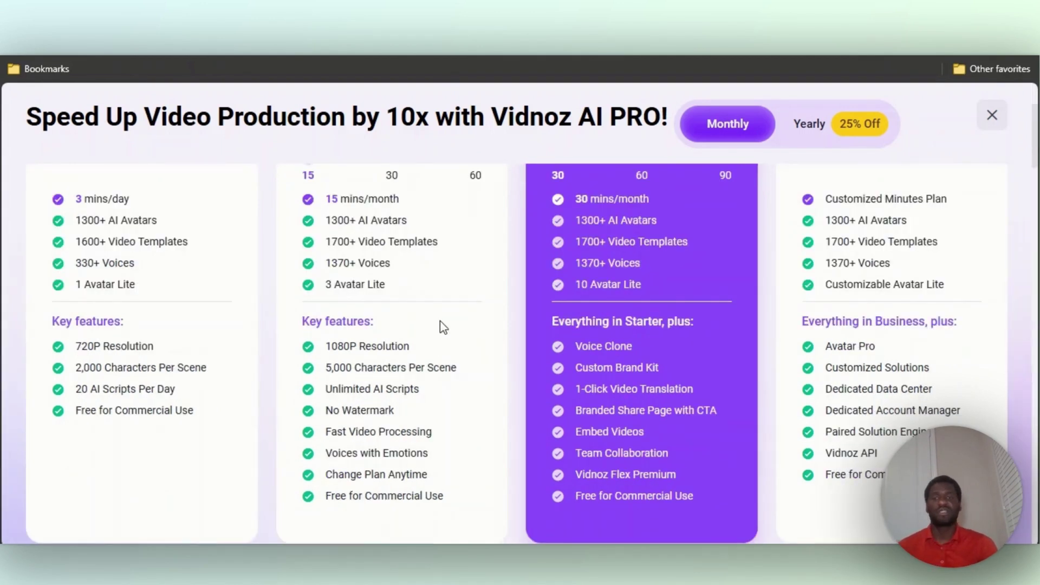
pyautogui.scroll(2, 445, 304)
pyautogui.click(477, 234)
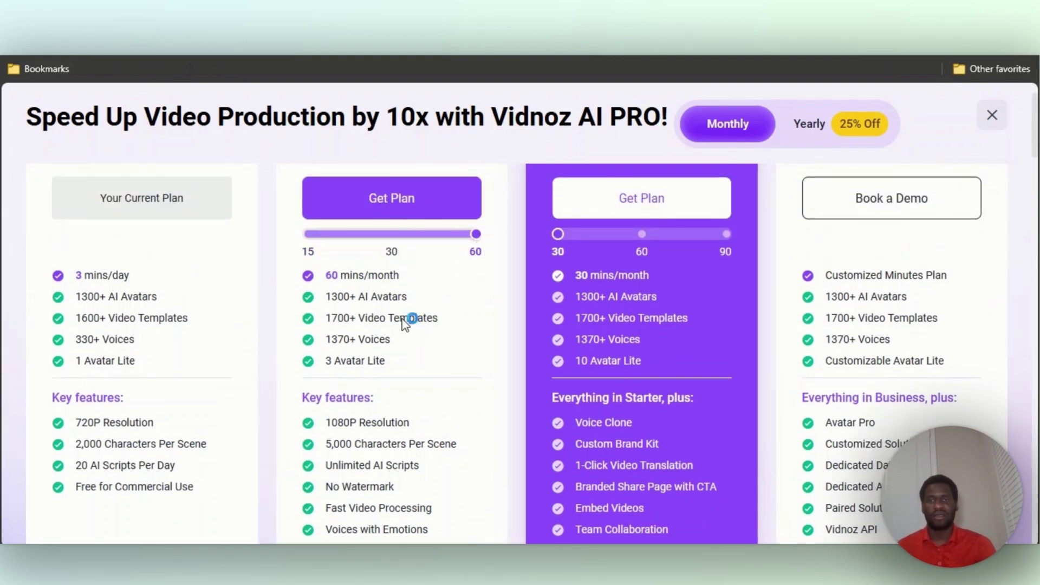
# Step: Mute the Vidnoz browser tab's sound
pyautogui.rightClick(379, 24)
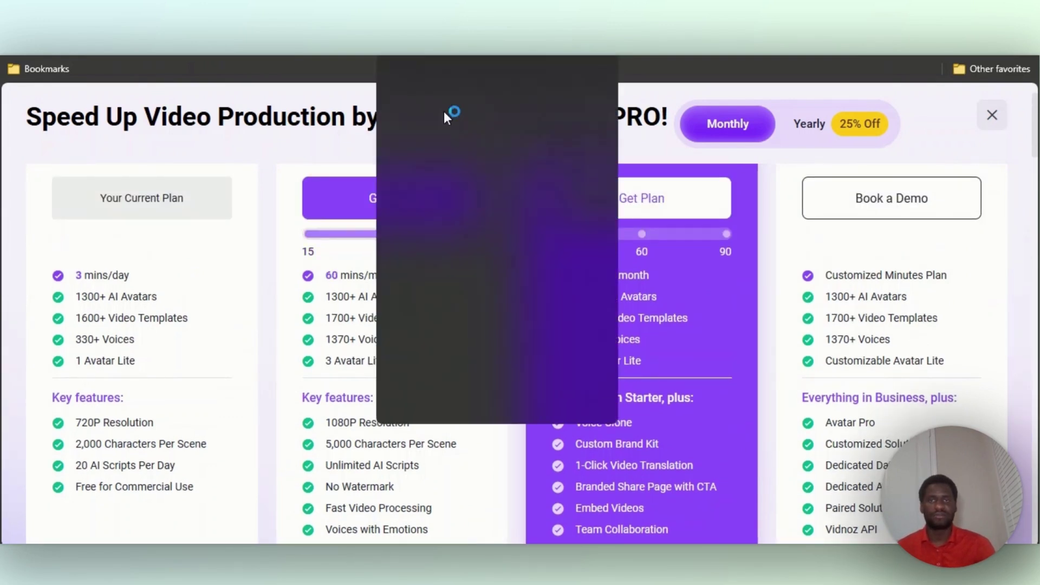
pyautogui.click(451, 203)
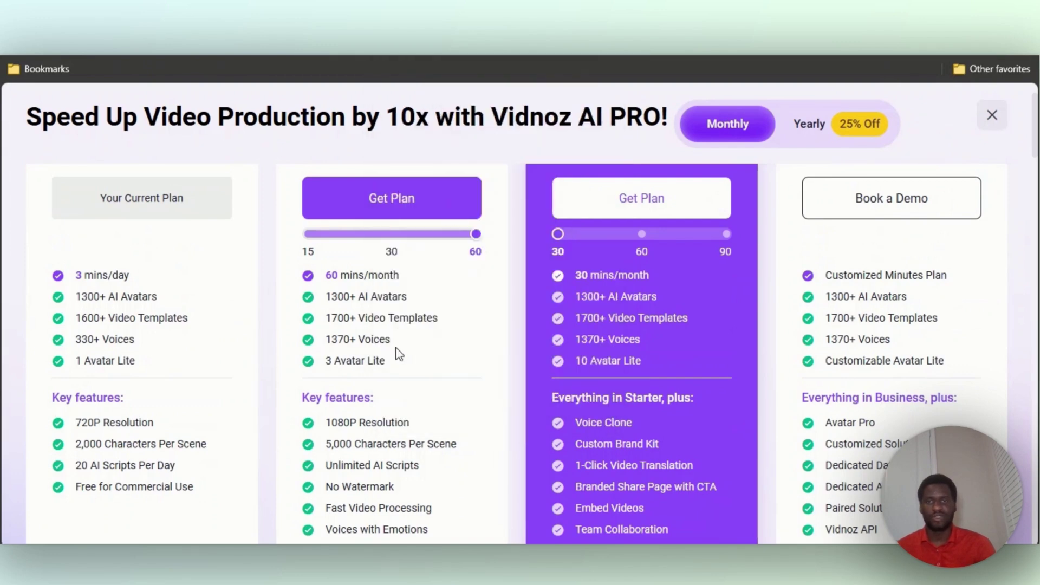
pyautogui.scroll(-3, 398, 352)
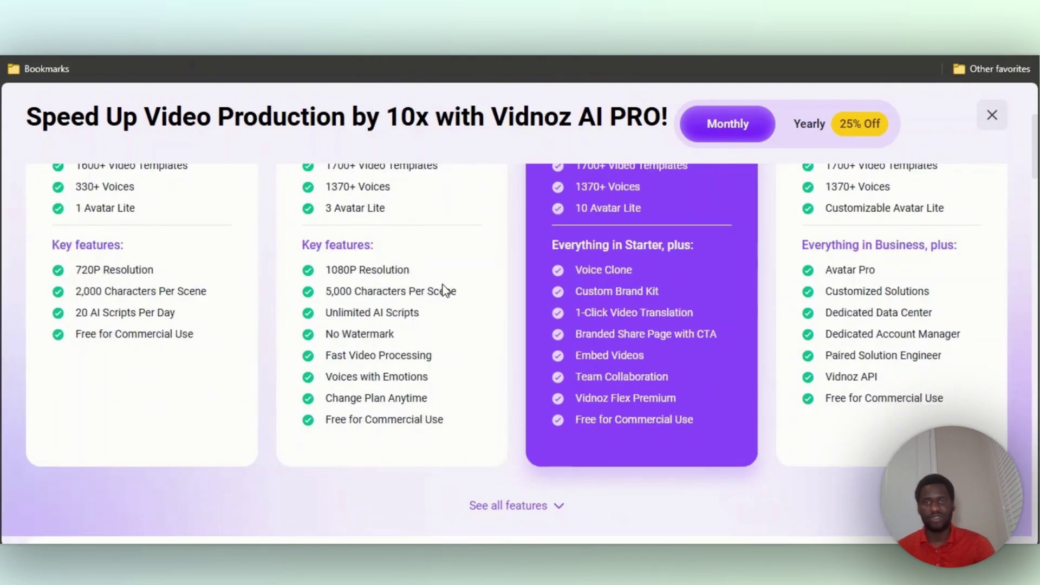
pyautogui.scroll(4, 477, 306)
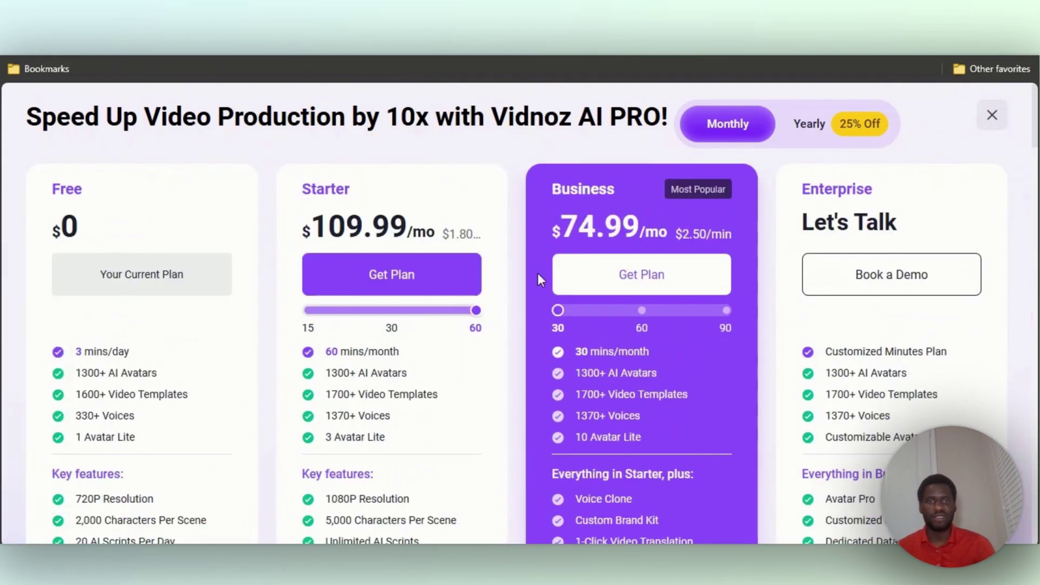
# Step: Set the Starter plan slider back to 15 minutes and scroll through the pricing offer
pyautogui.click(308, 310)
pyautogui.scroll(-3, 625, 303)
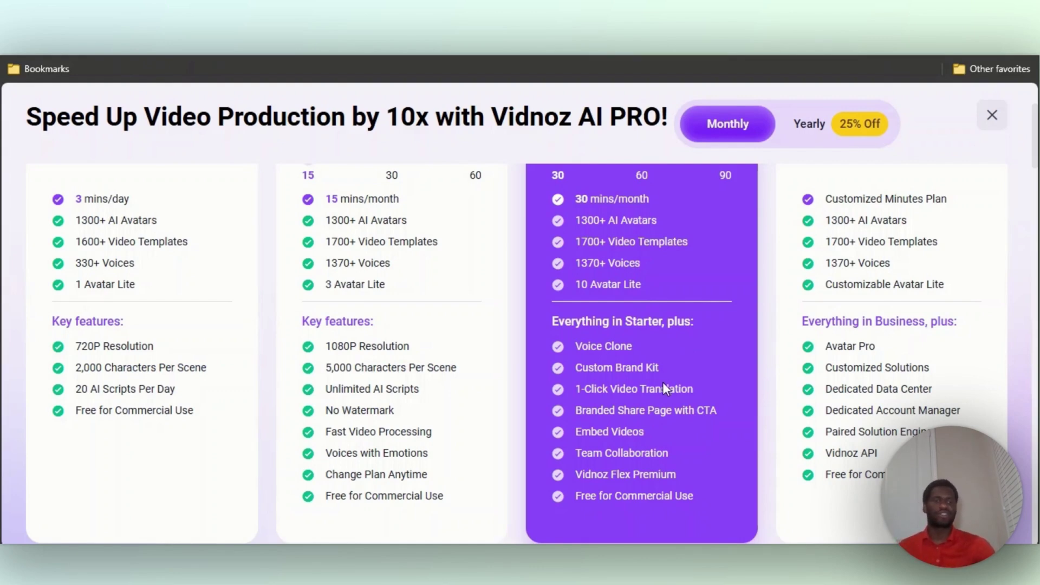
pyautogui.scroll(3, 785, 344)
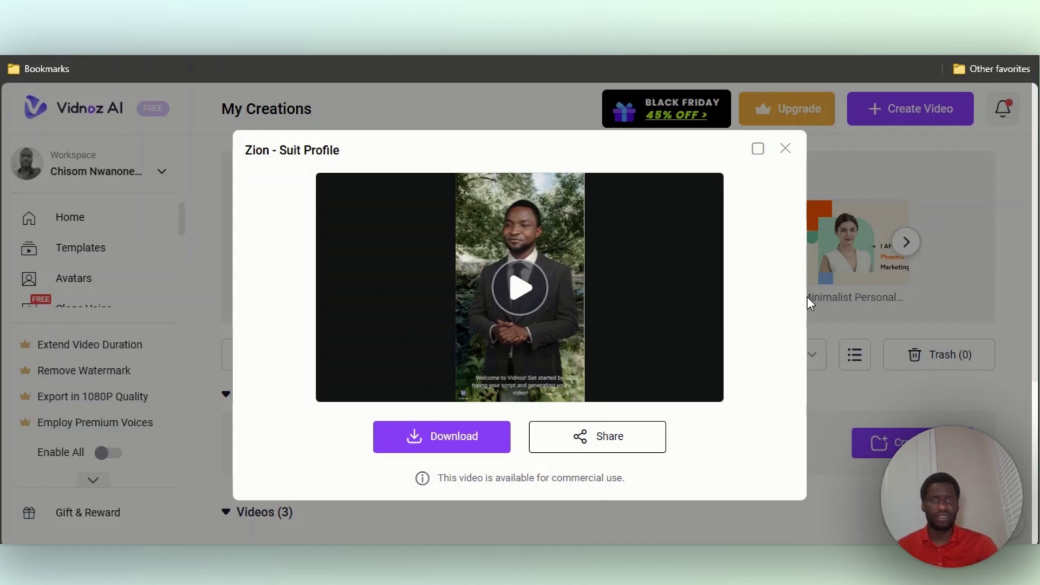
# Step: Unmute the browser tab and play the finished Zion - Suit Profile video preview
pyautogui.moveTo(723, 303)
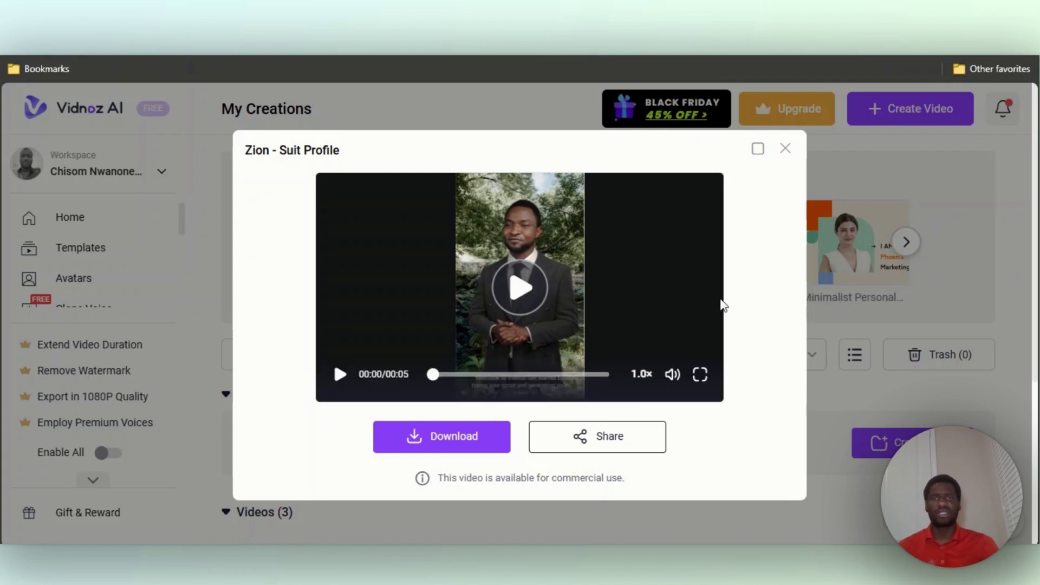
pyautogui.rightClick(407, 60)
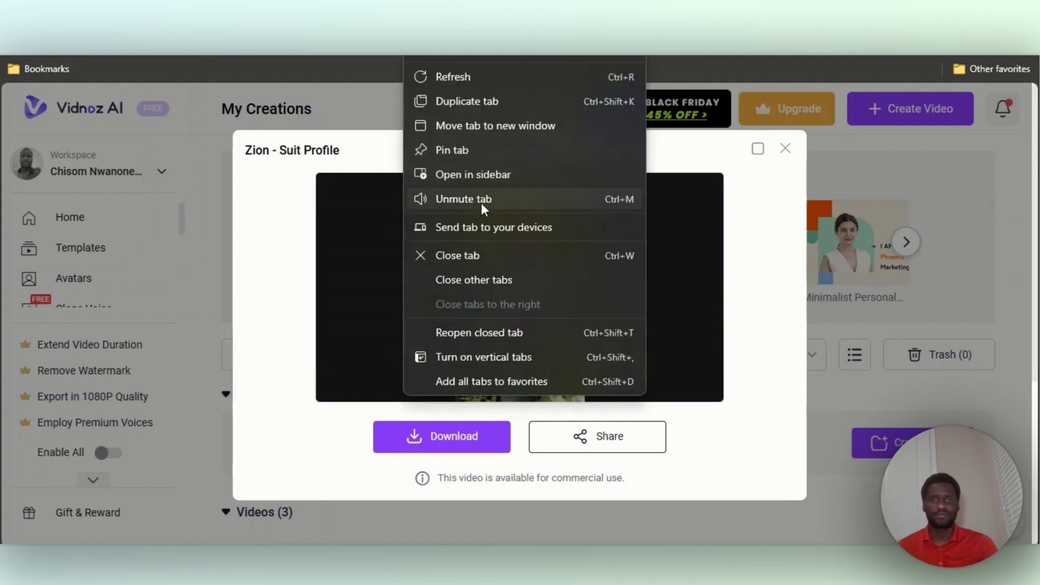
pyautogui.click(482, 200)
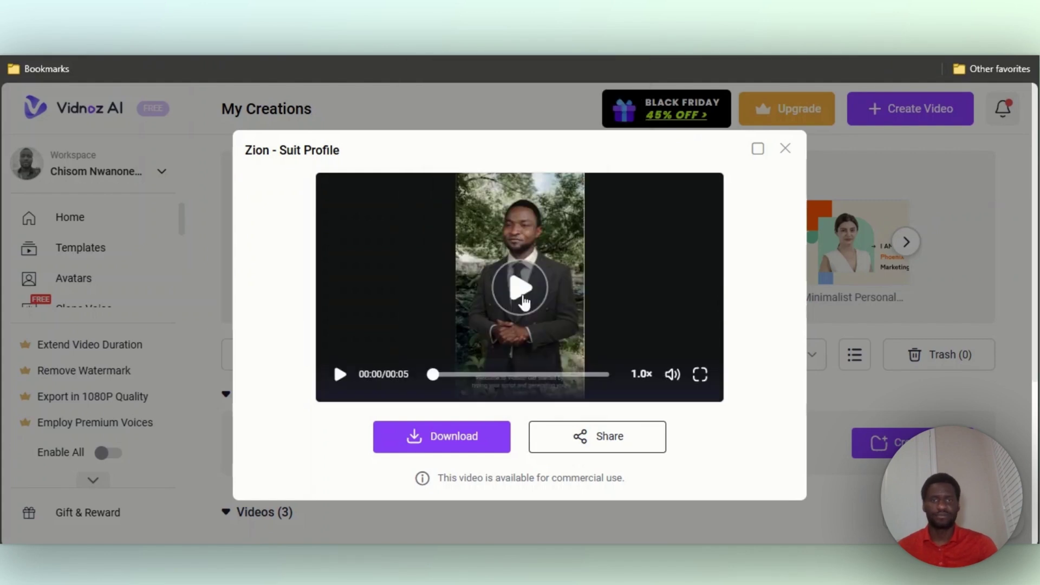
pyautogui.click(524, 301)
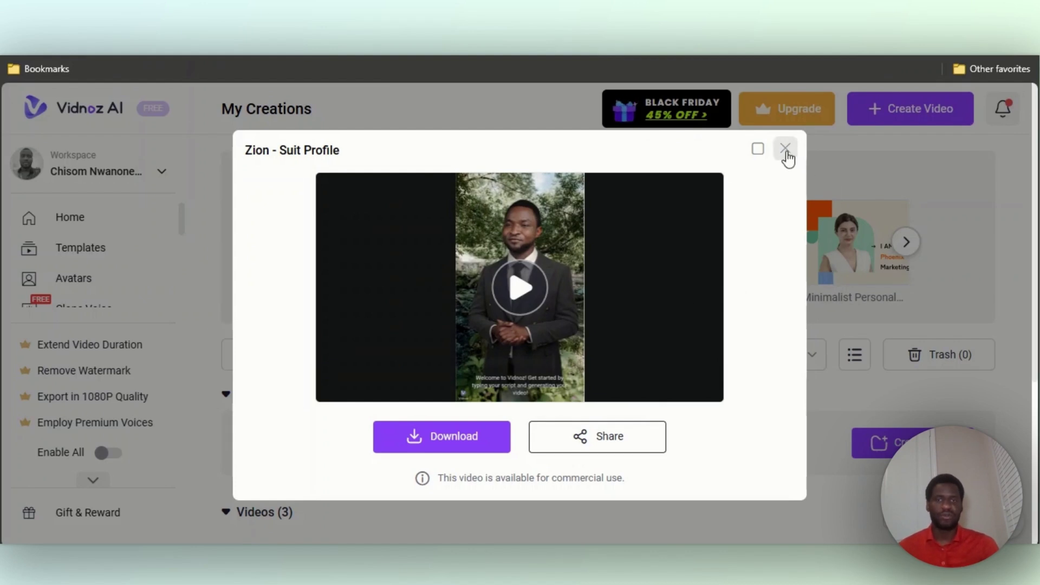
pyautogui.moveTo(652, 283)
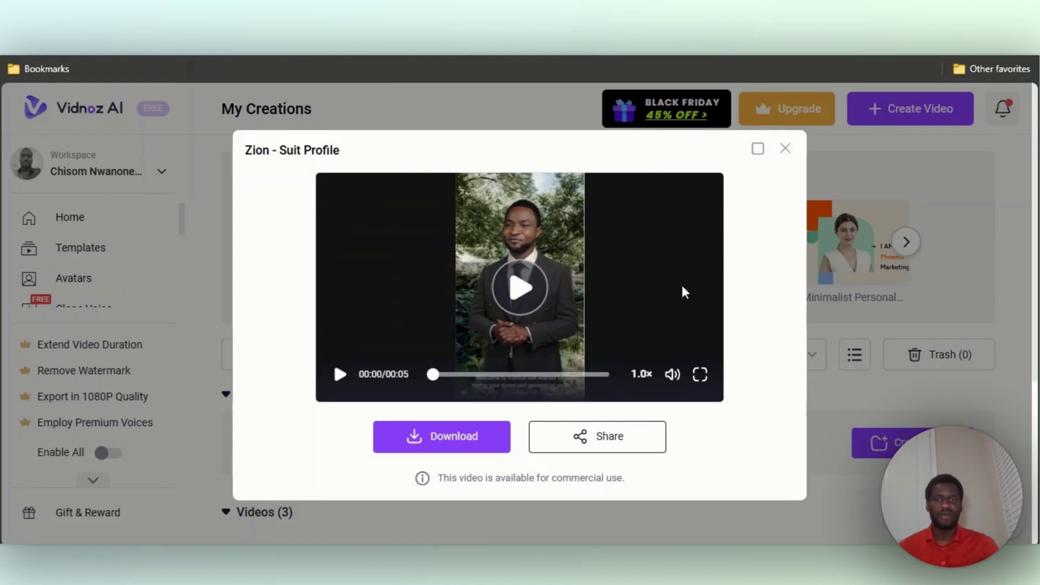